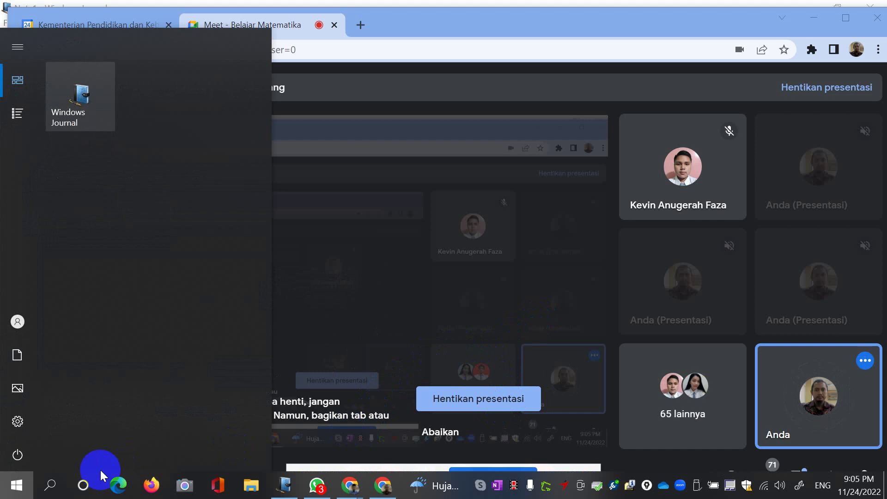
{"action": "key", "text": "Escape"}
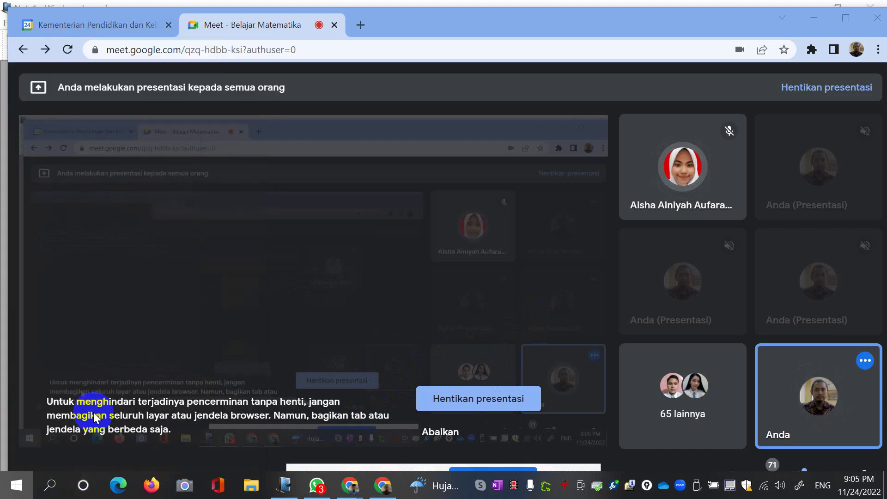
{"action": "key", "text": "super"}
{"action": "type", "text": "e"}
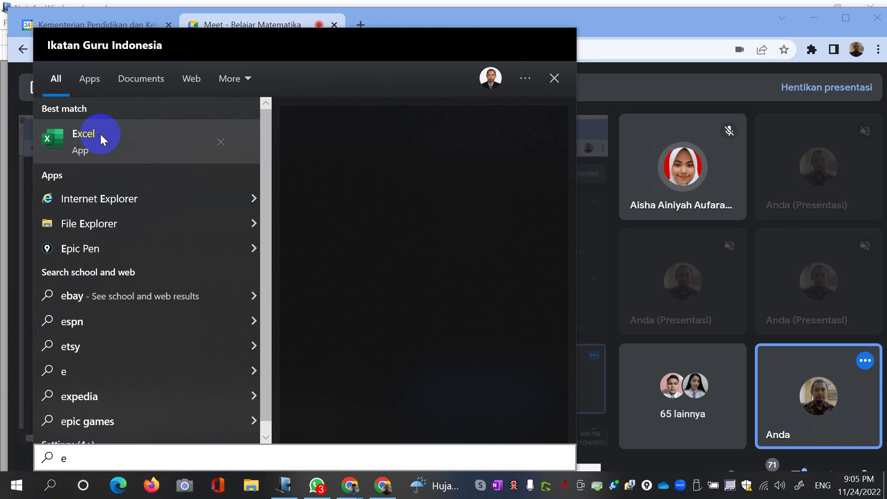
{"action": "key", "text": "Escape"}
{"action": "double_click", "coordinate": [86, 137]}
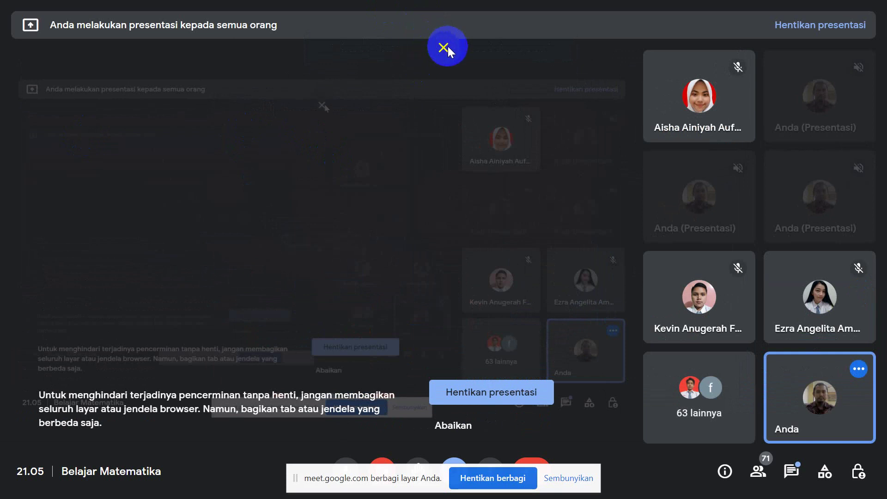
{"action": "left_click", "coordinate": [448, 46]}
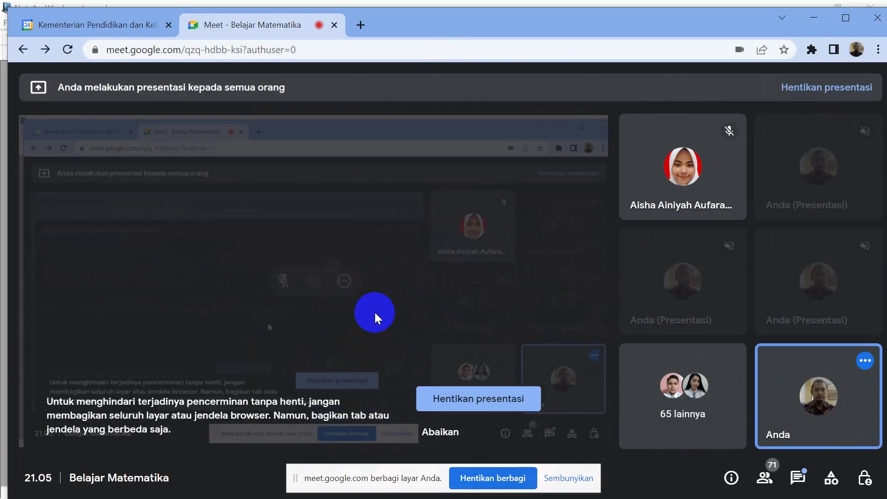
- Switch to Excel, create a blank workbook and maximize its window
{"action": "key", "text": "super"}
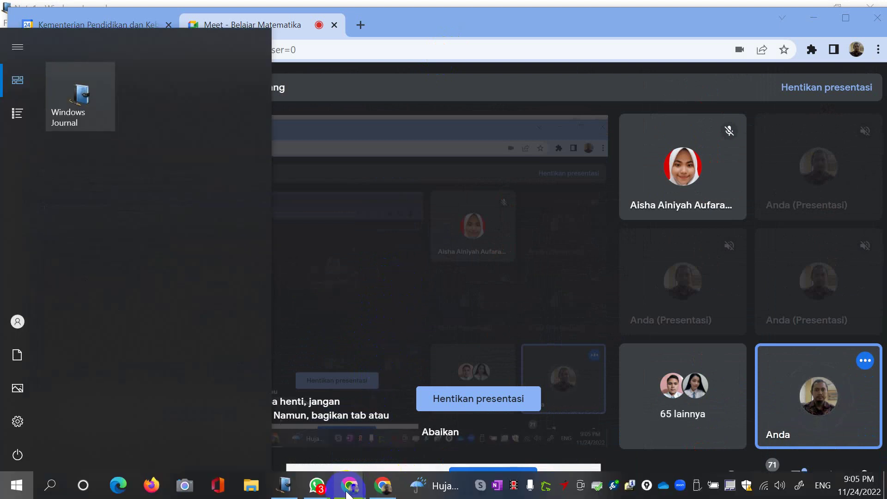
{"action": "left_click", "coordinate": [51, 485]}
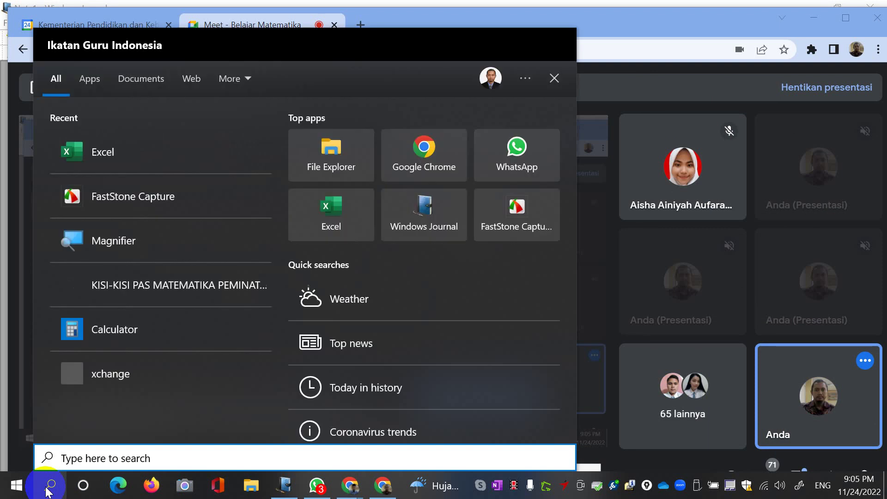
{"action": "left_click", "coordinate": [112, 156]}
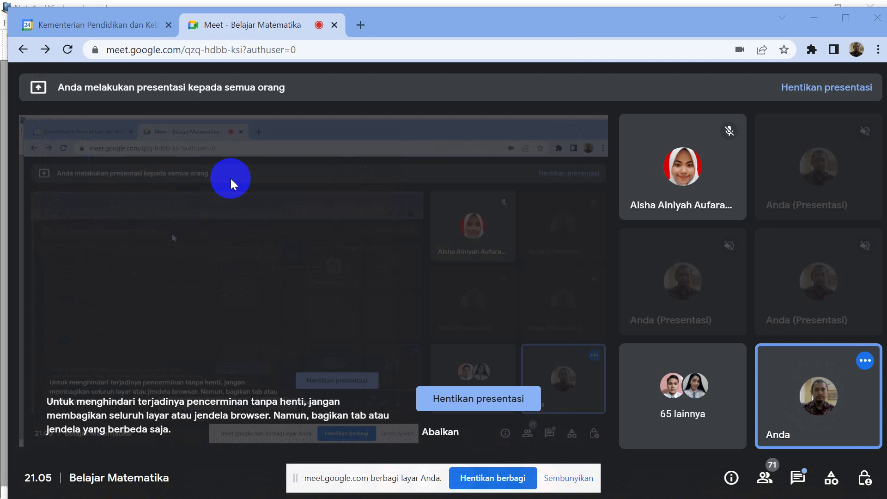
{"action": "key", "text": "super"}
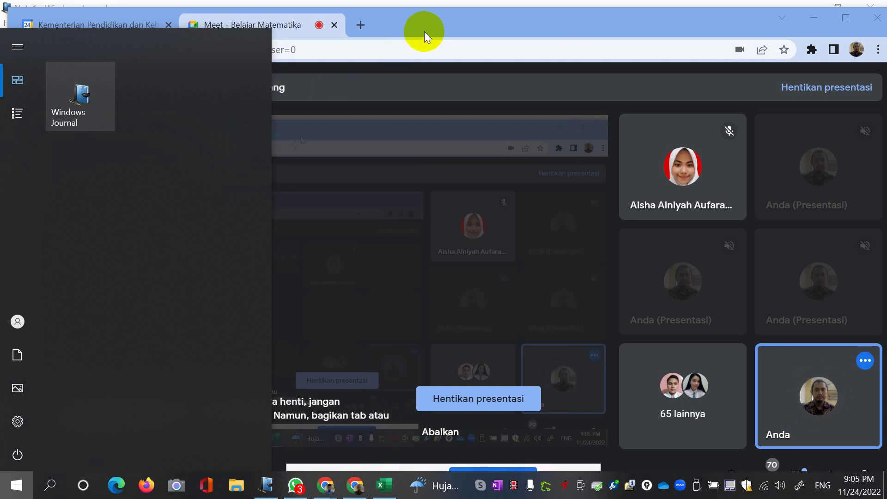
{"action": "left_click", "coordinate": [385, 487]}
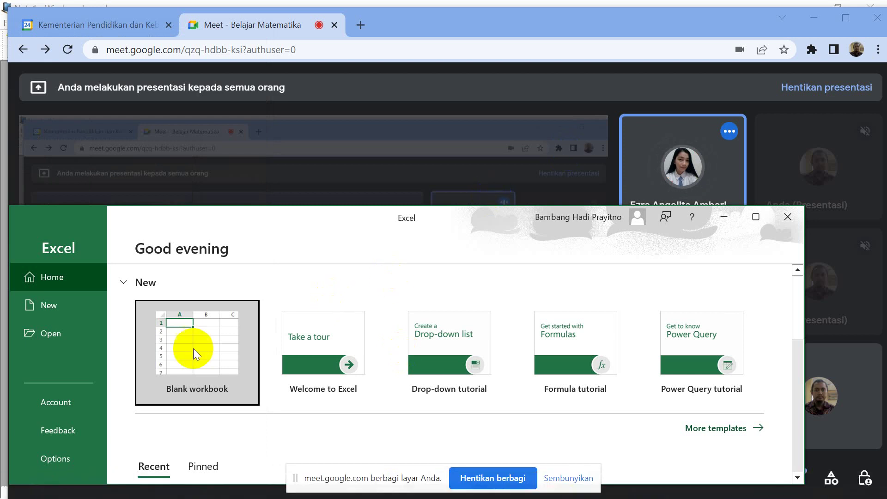
{"action": "left_click", "coordinate": [173, 355]}
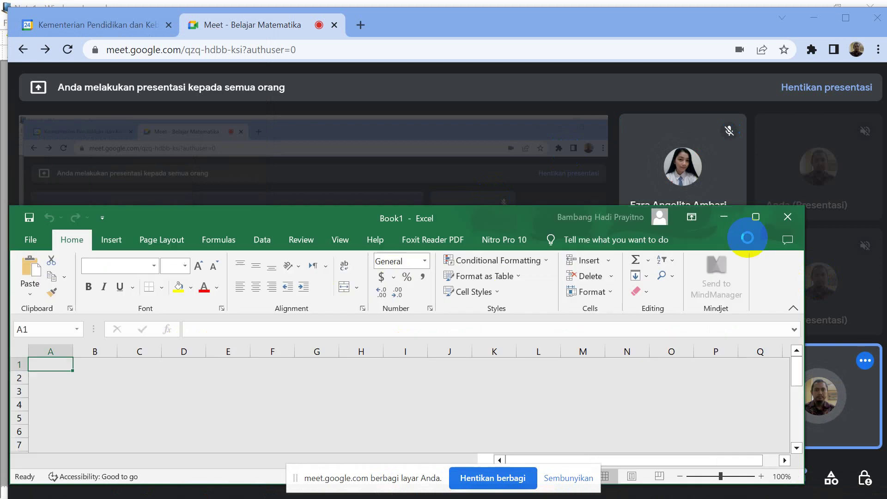
{"action": "left_click", "coordinate": [752, 228]}
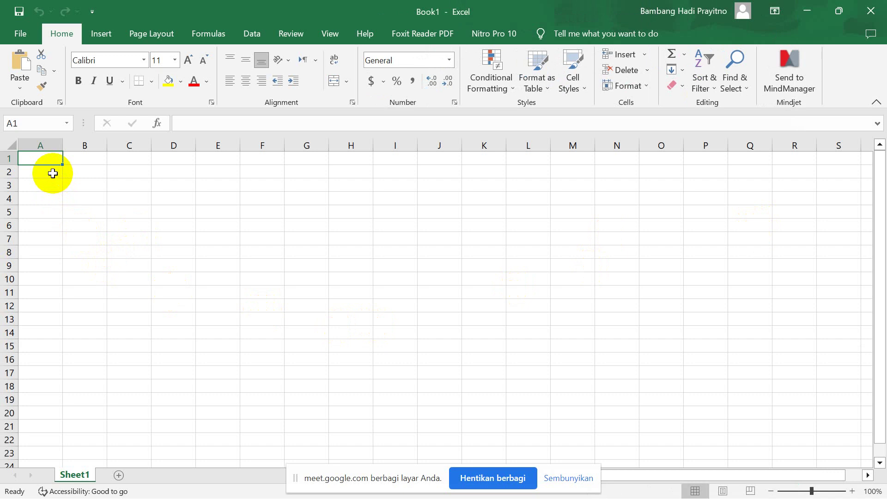
- Enter the column headers n, a, p, P(X<=a) and P(X>=a) in cells A1 through E1
{"action": "type", "text": "n"}
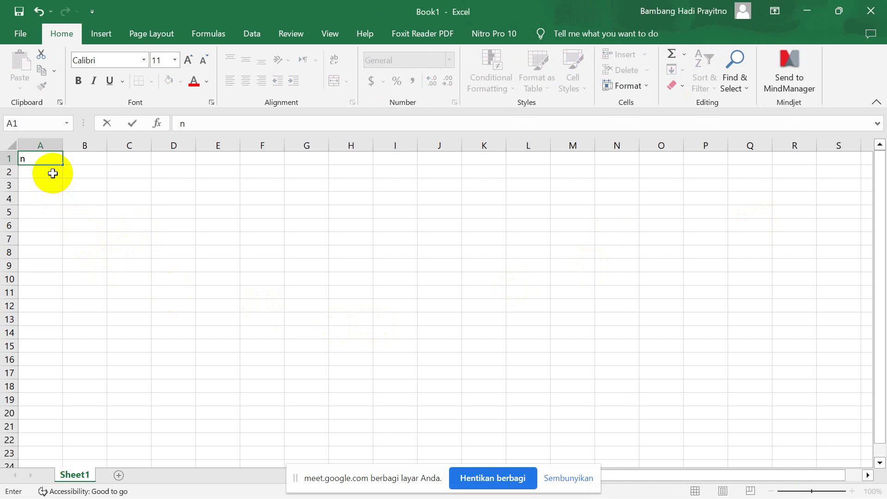
{"action": "key", "text": "Tab"}
{"action": "type", "text": "a"}
{"action": "key", "text": "Tab"}
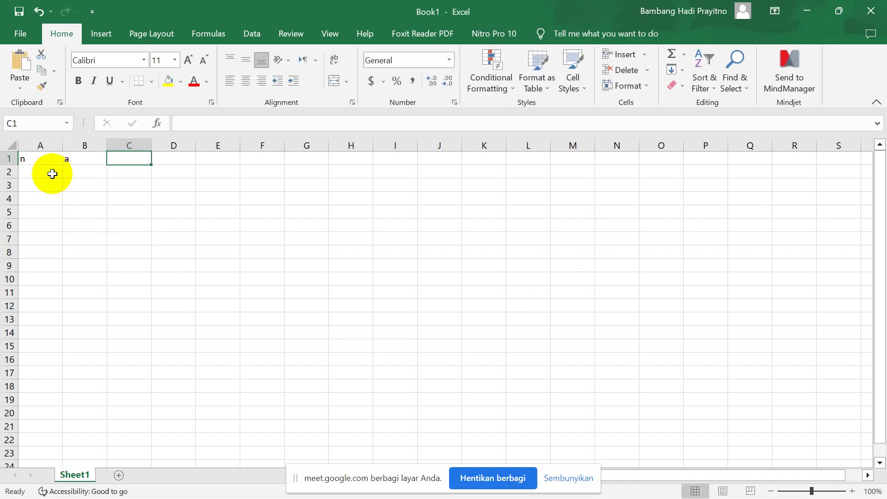
{"action": "type", "text": "p"}
{"action": "key", "text": "Tab"}
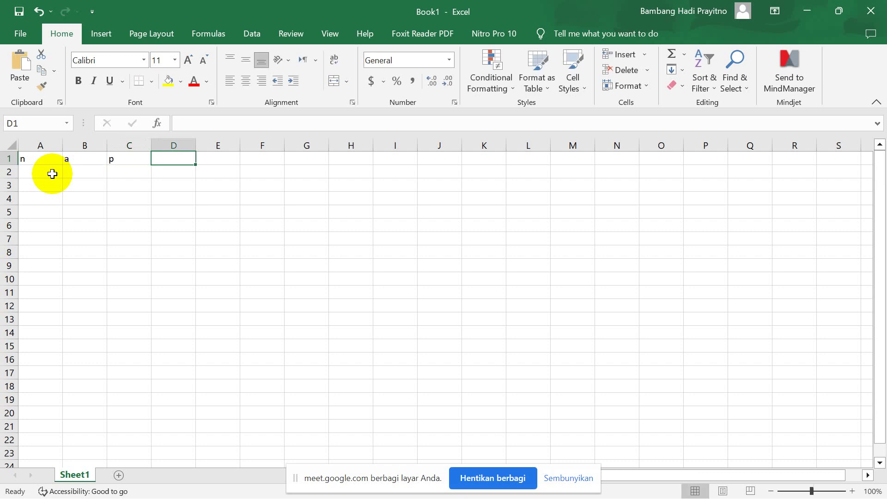
{"action": "type", "text": "P(X"}
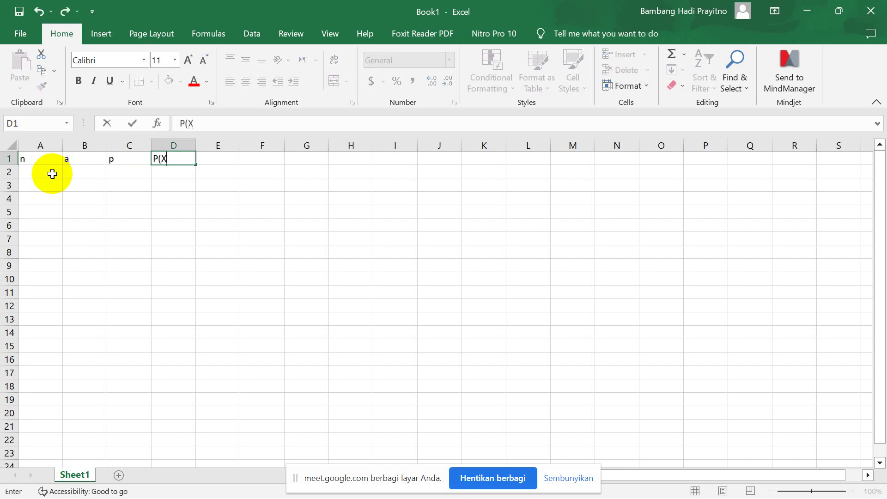
{"action": "type", "text": "<=a)"}
{"action": "key", "text": "Tab"}
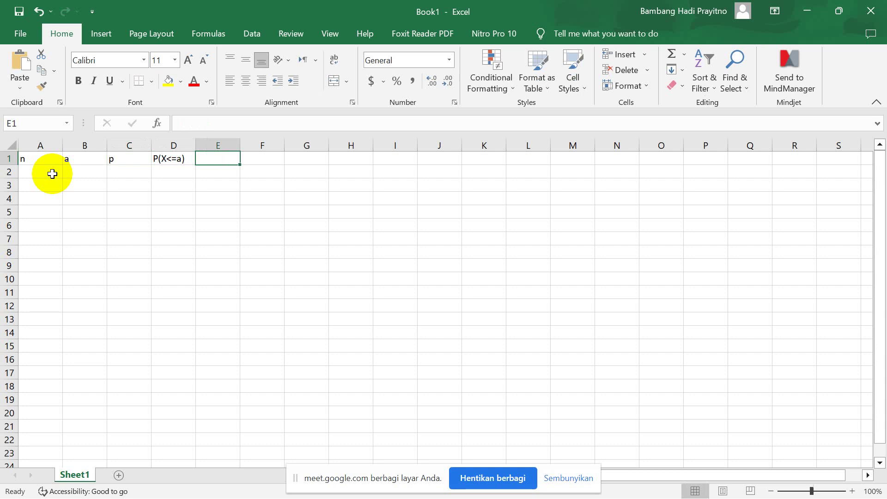
{"action": "type", "text": "P"}
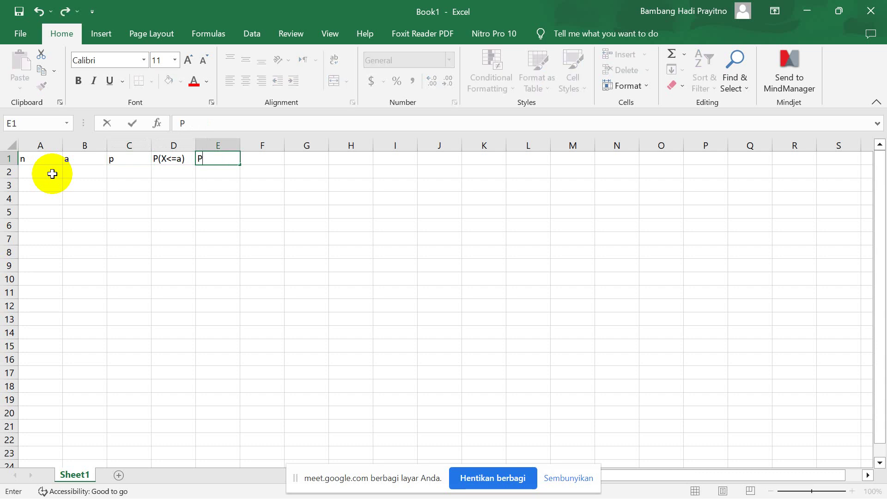
{"action": "type", "text": "(X>=a)"}
- Enter 4 under n in A2, and the first two a values, 0 and 1, in B2 and B3
{"action": "left_click", "coordinate": [49, 174]}
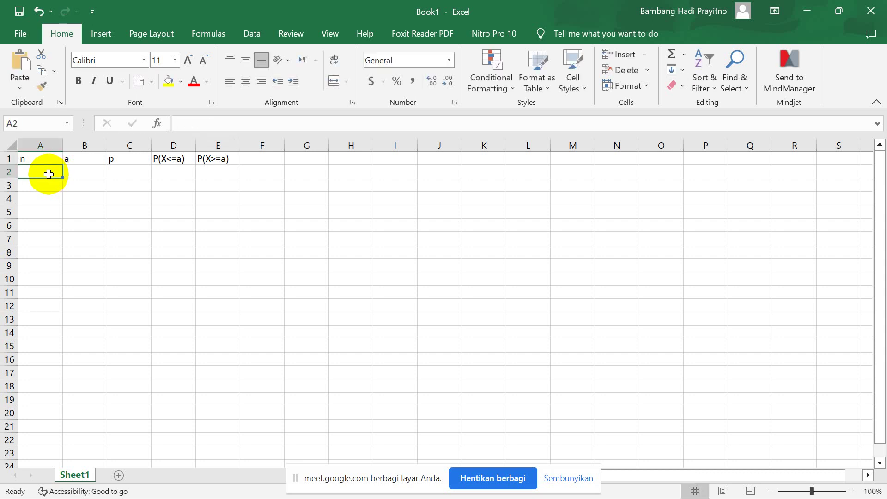
{"action": "type", "text": "4"}
{"action": "left_click", "coordinate": [90, 171]}
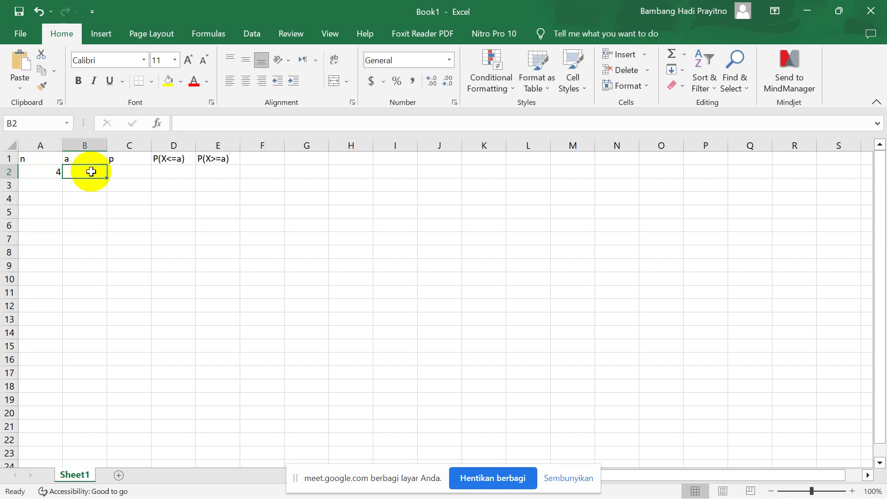
{"action": "type", "text": "0"}
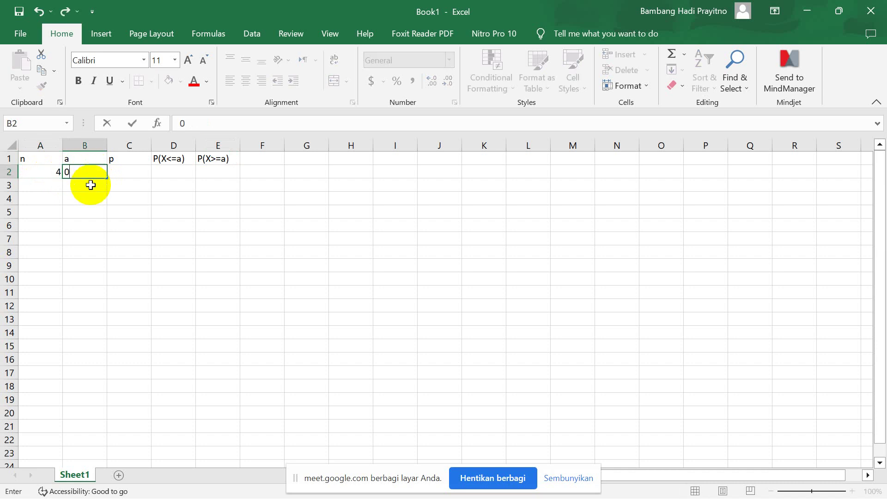
{"action": "left_click", "coordinate": [92, 185]}
{"action": "type", "text": "1"}
{"action": "left_click", "coordinate": [89, 196]}
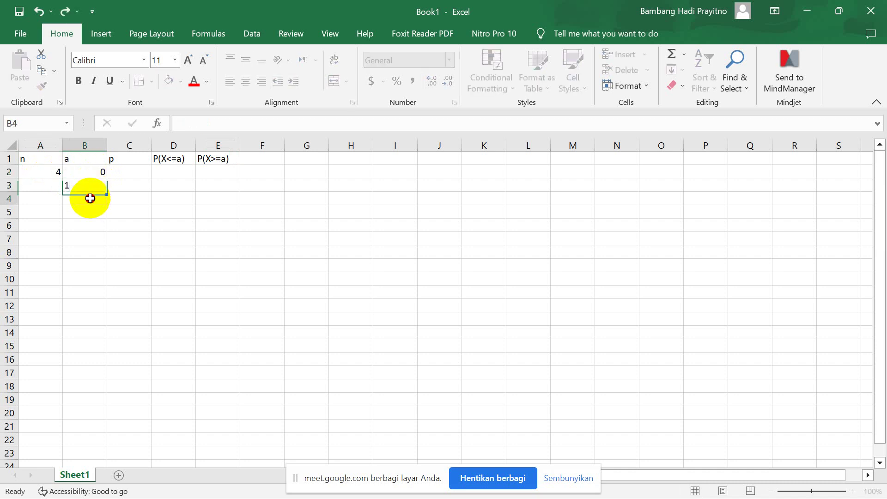
- Fill the a column downward from B3 with a linear series, step value 1 and stop value 4
{"action": "left_click", "coordinate": [90, 185]}
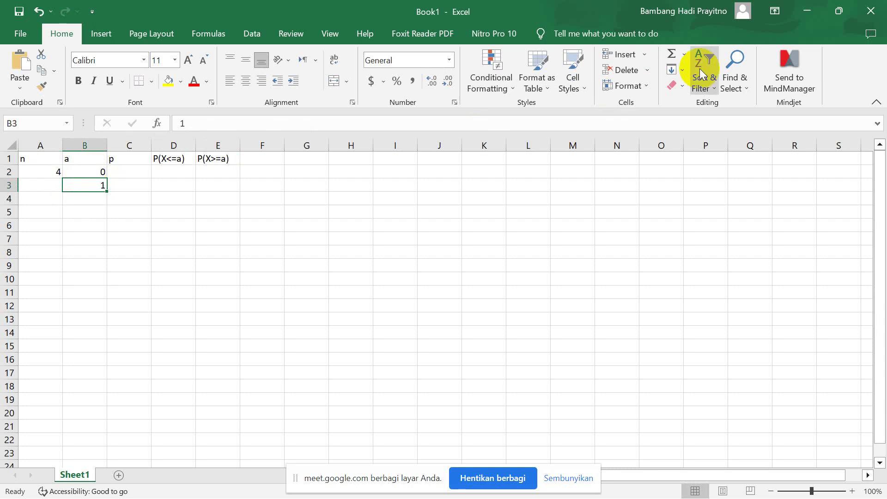
{"action": "left_click", "coordinate": [685, 68]}
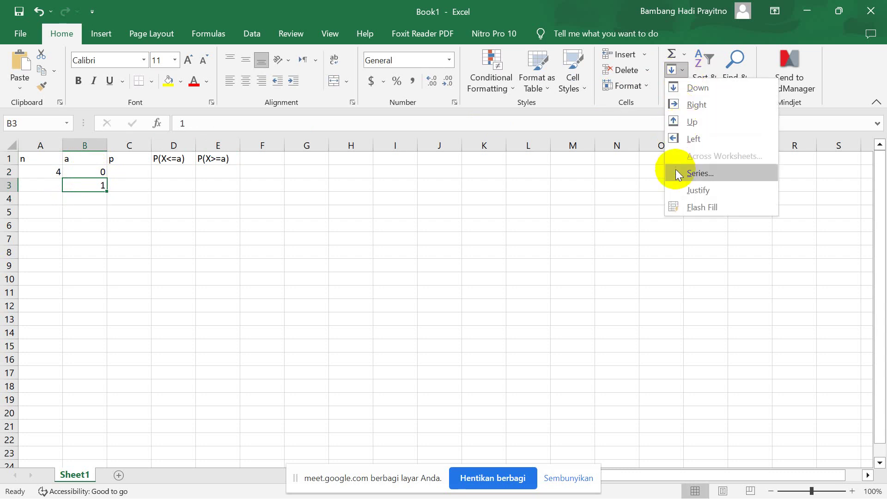
{"action": "left_click", "coordinate": [676, 170]}
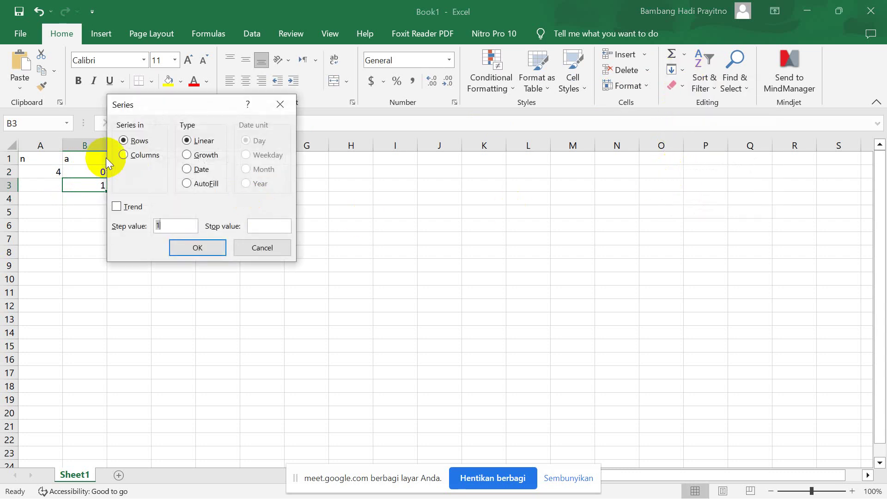
{"action": "left_click", "coordinate": [124, 155]}
{"action": "left_click", "coordinate": [264, 226]}
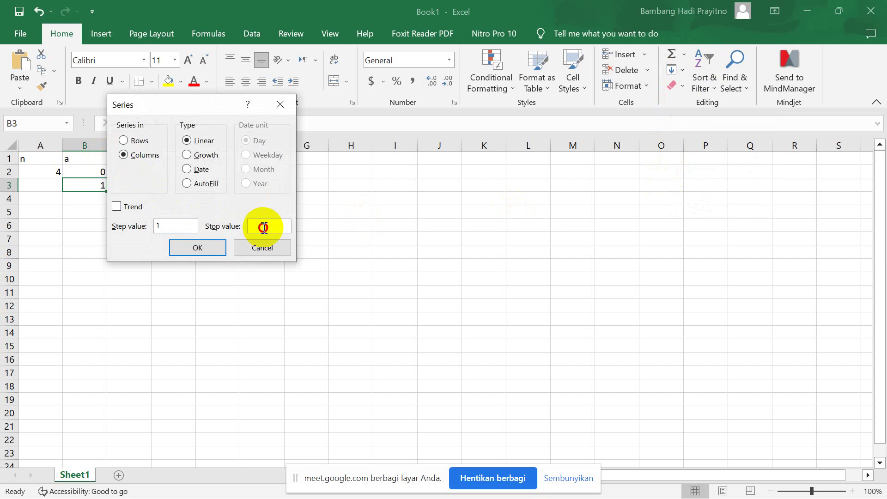
{"action": "type", "text": "4"}
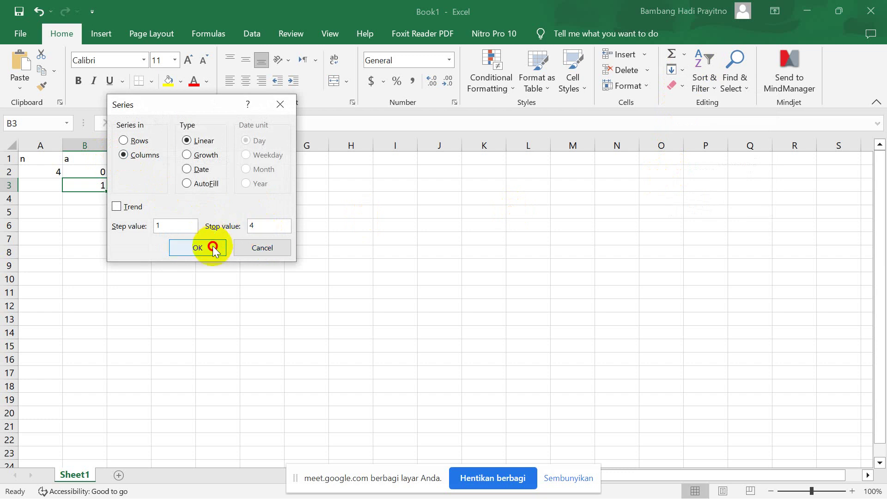
{"action": "left_click", "coordinate": [211, 246]}
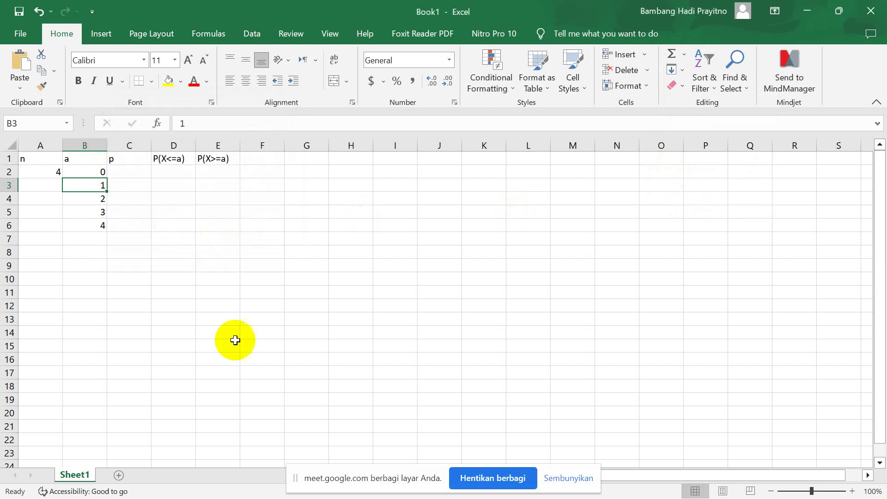
- Enter the probability 0.6 under p in cell C2
{"action": "left_click", "coordinate": [129, 175]}
{"action": "type", "text": "0"}
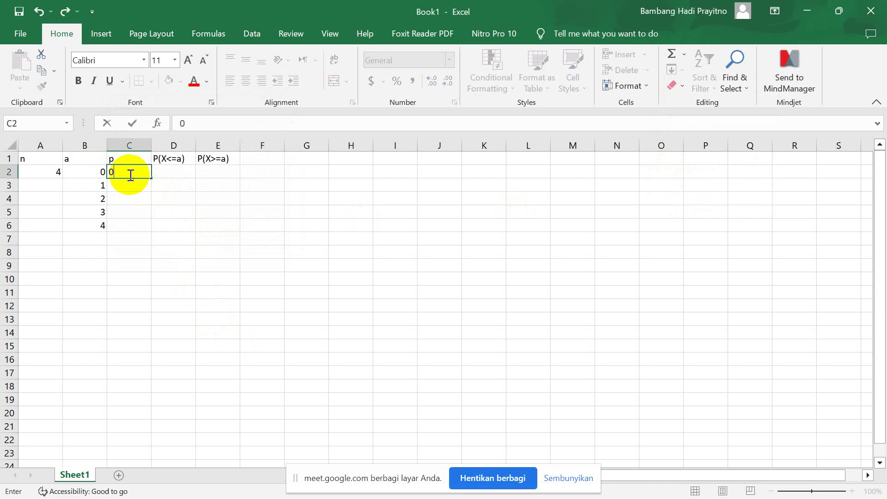
{"action": "type", "text": ".6"}
{"action": "key", "text": "Return"}
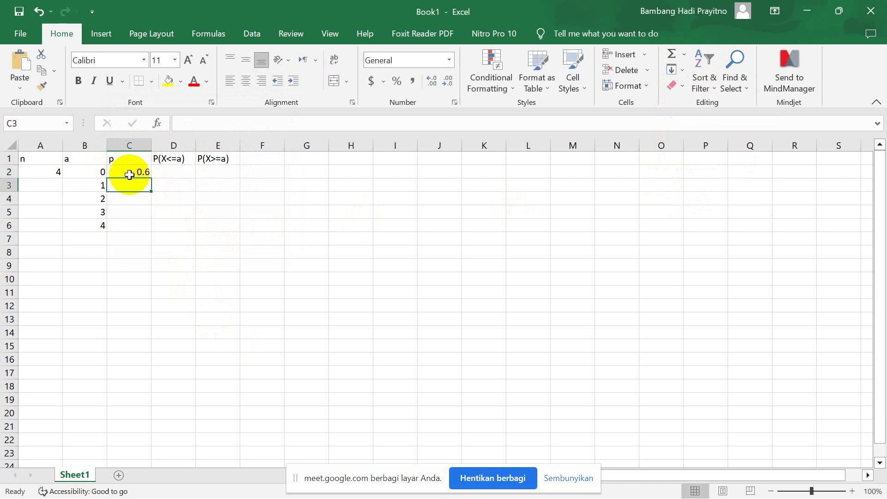
- Start a BINOM.DIST formula in D2 with the a value in B2 as the number of successes
{"action": "left_click", "coordinate": [176, 173]}
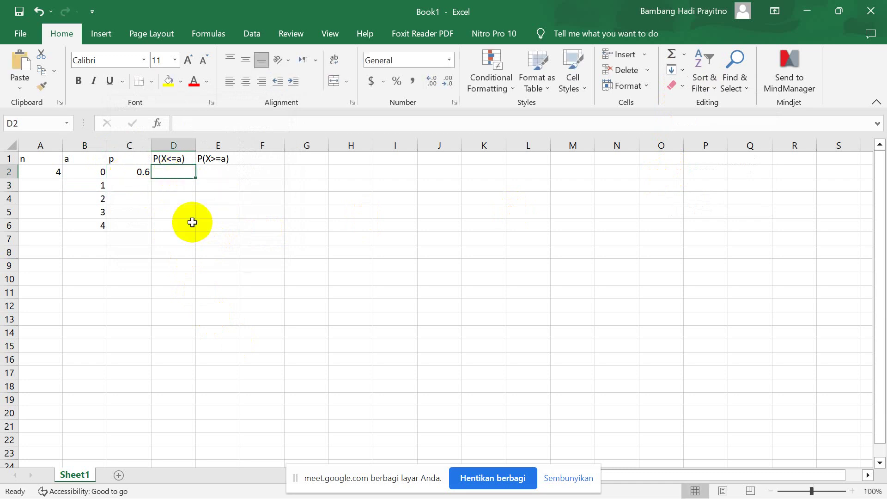
{"action": "type", "text": "="}
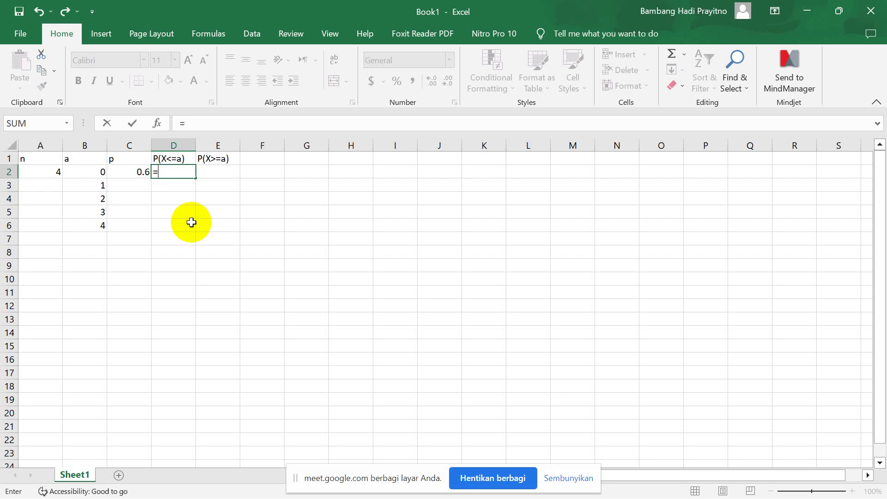
{"action": "type", "text": "c"}
{"action": "key", "text": "BackSpace"}
{"action": "type", "text": "bi"}
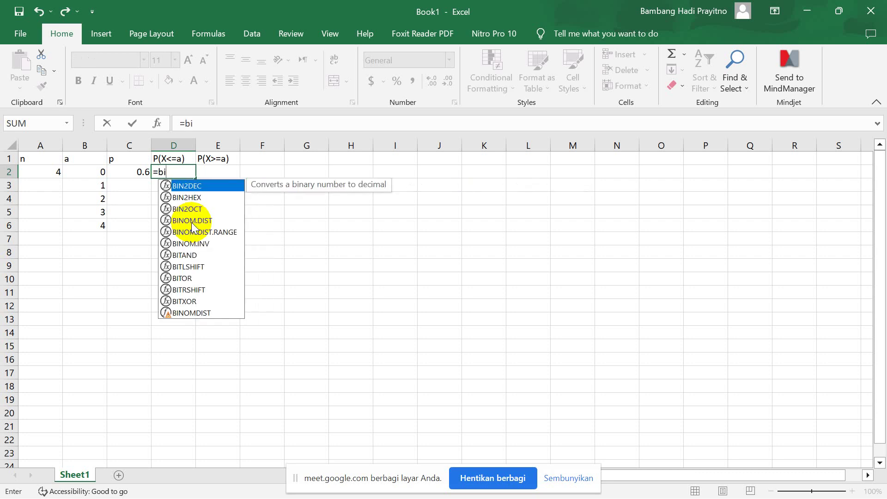
{"action": "double_click", "coordinate": [190, 221]}
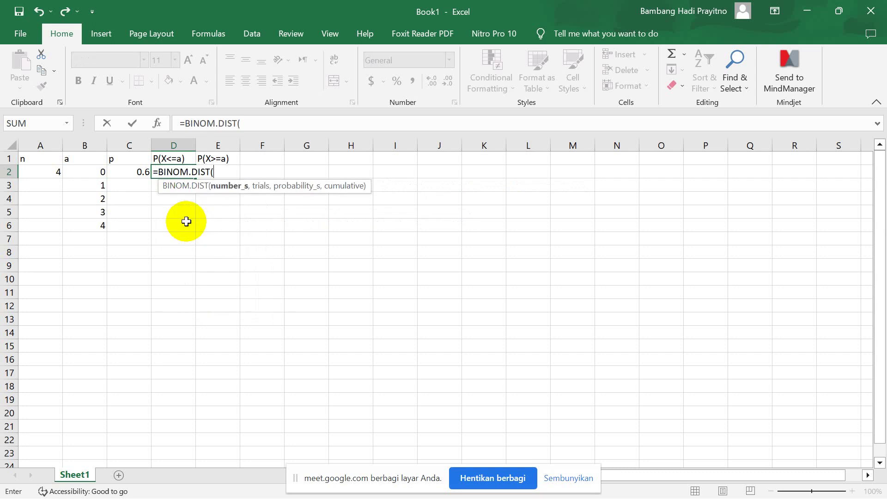
{"action": "left_click", "coordinate": [83, 169]}
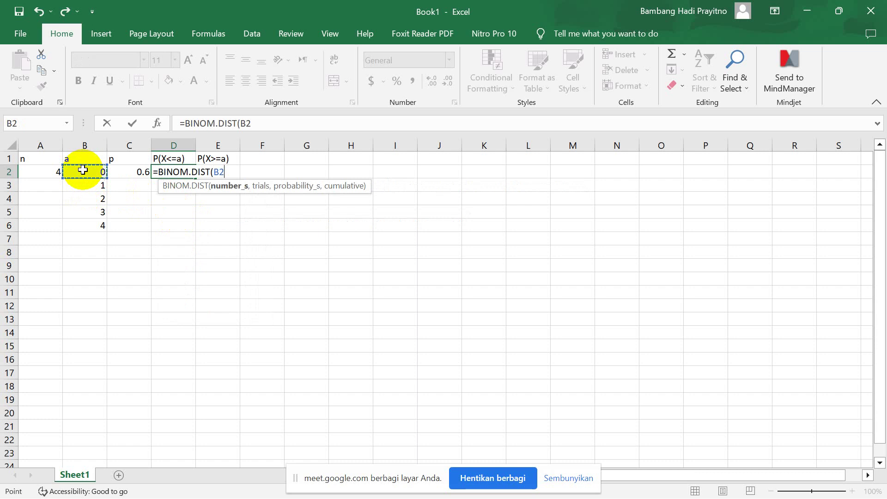
{"action": "type", "text": ","}
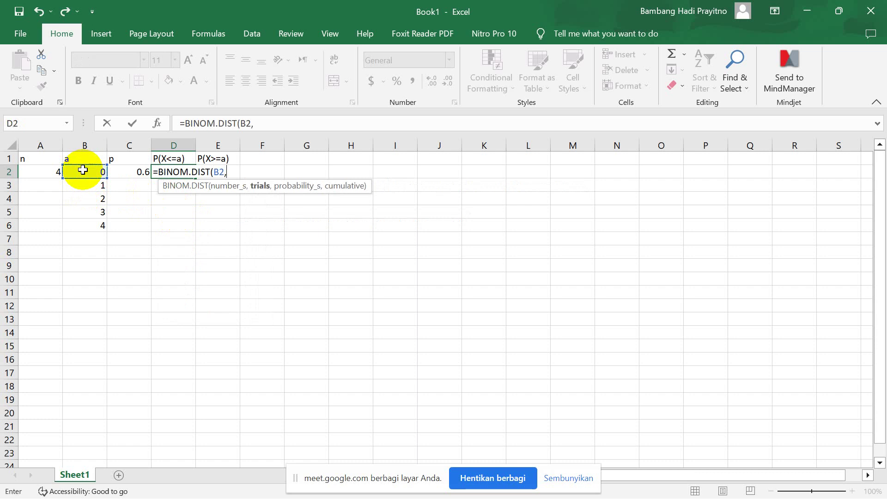
- Add n in A2 as the formula's trials argument, using the absolute reference $A$2
{"action": "left_click", "coordinate": [35, 172]}
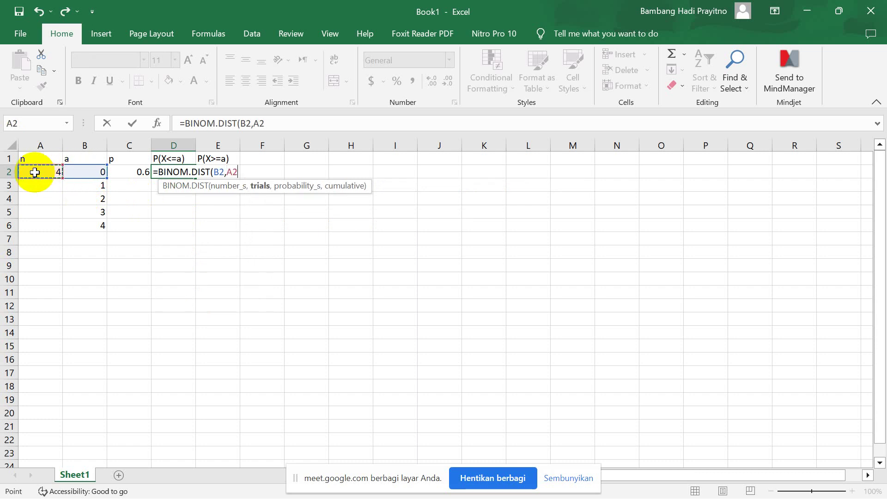
{"action": "left_click", "coordinate": [230, 172]}
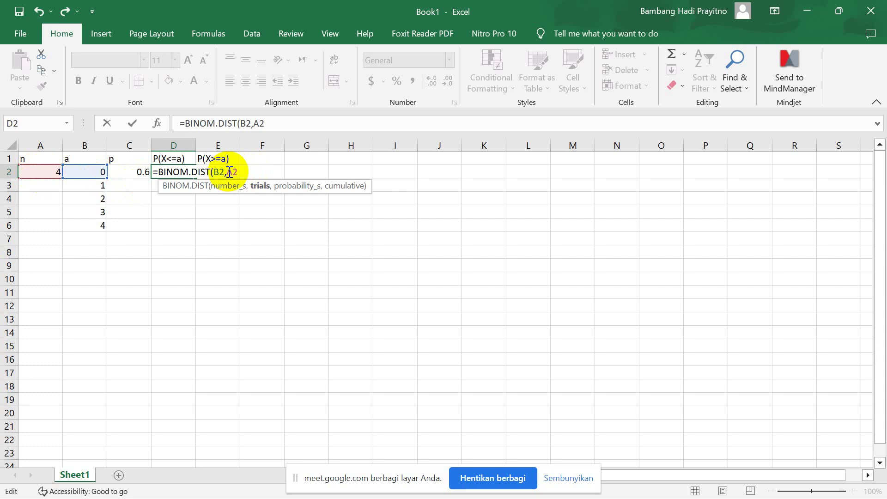
{"action": "key", "text": "F4"}
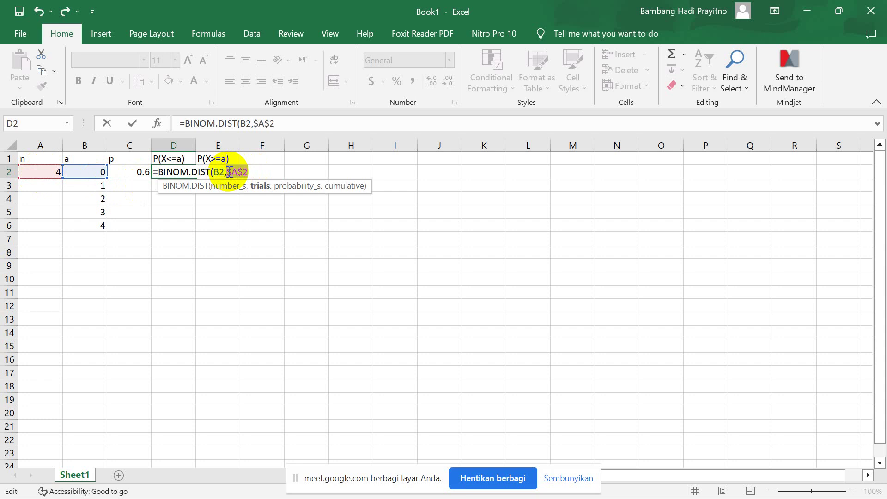
{"action": "left_click", "coordinate": [256, 172]}
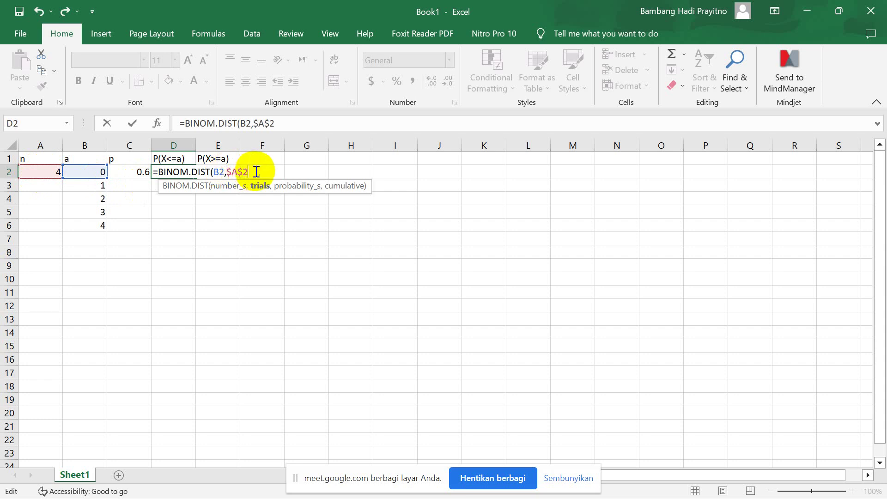
{"action": "type", "text": ","}
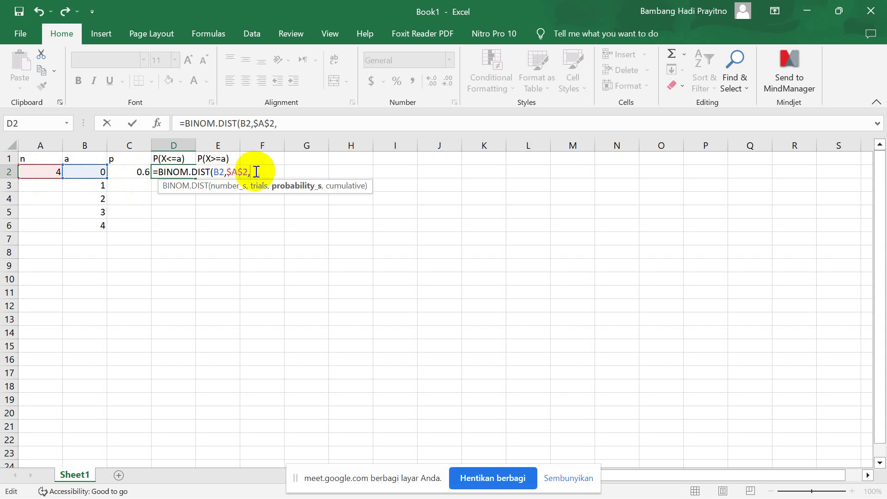
- Complete the D2 formula with the absolute reference $C$2 as the probability and TRUE for the cumulative distribution
{"action": "left_click", "coordinate": [124, 176]}
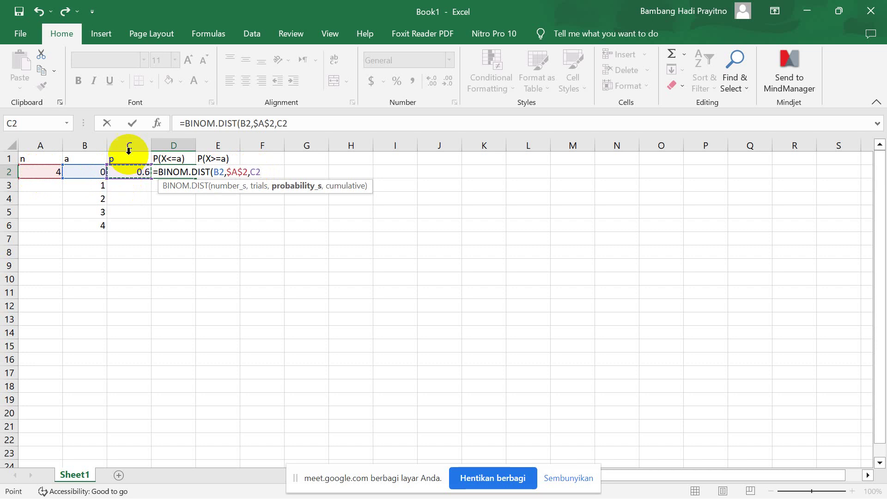
{"action": "left_click", "coordinate": [250, 172]}
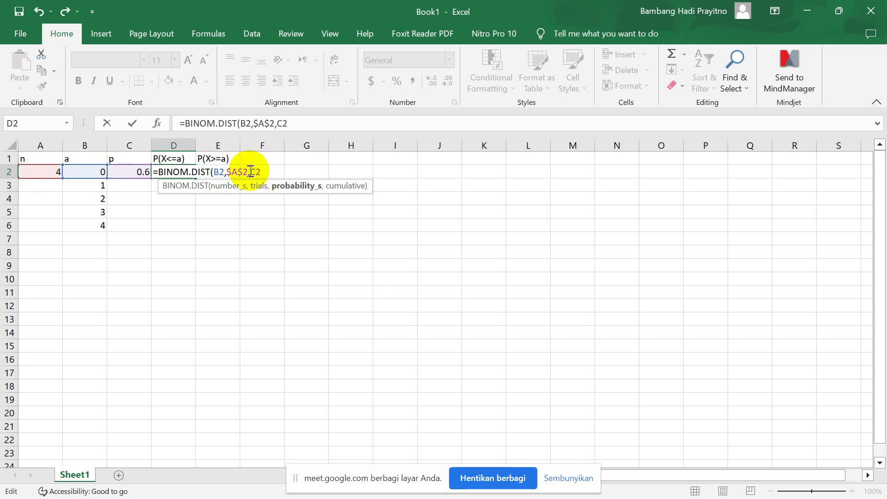
{"action": "key", "text": "F4"}
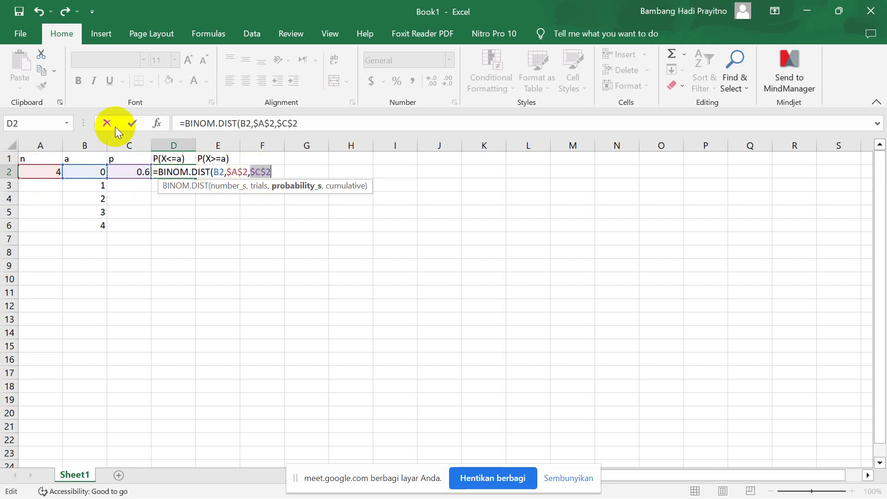
{"action": "left_click", "coordinate": [279, 172]}
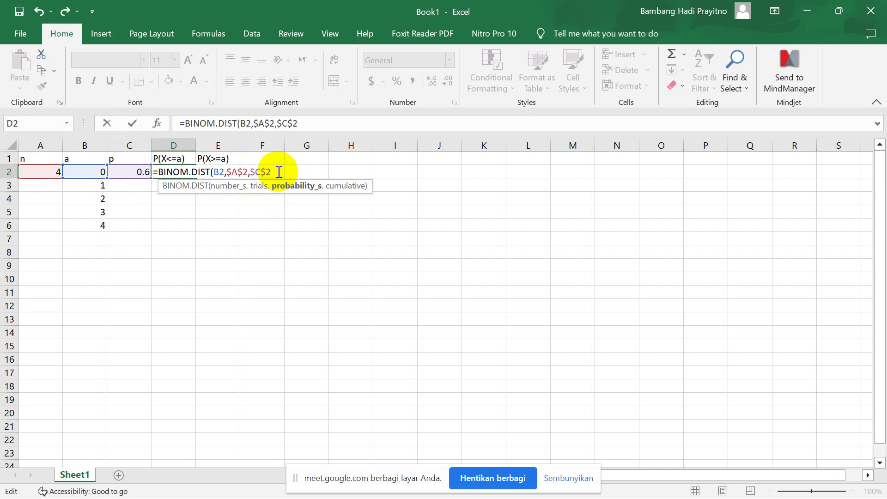
{"action": "type", "text": ","}
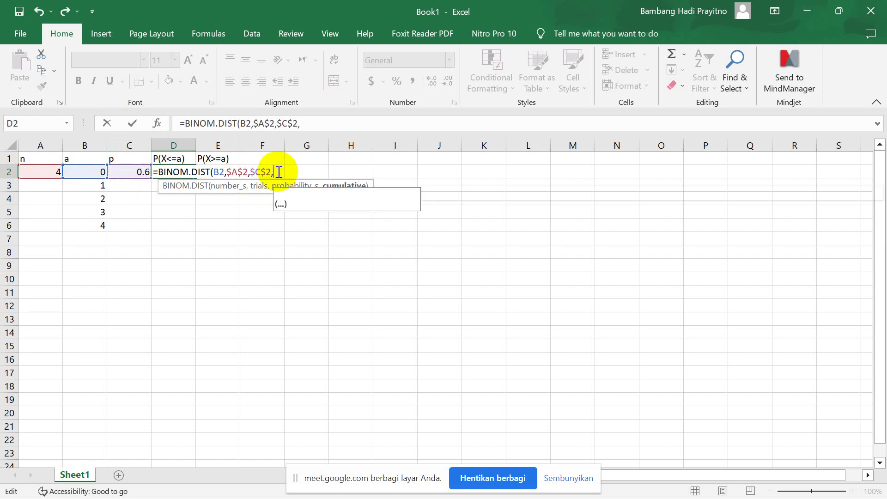
{"action": "left_click", "coordinate": [293, 194]}
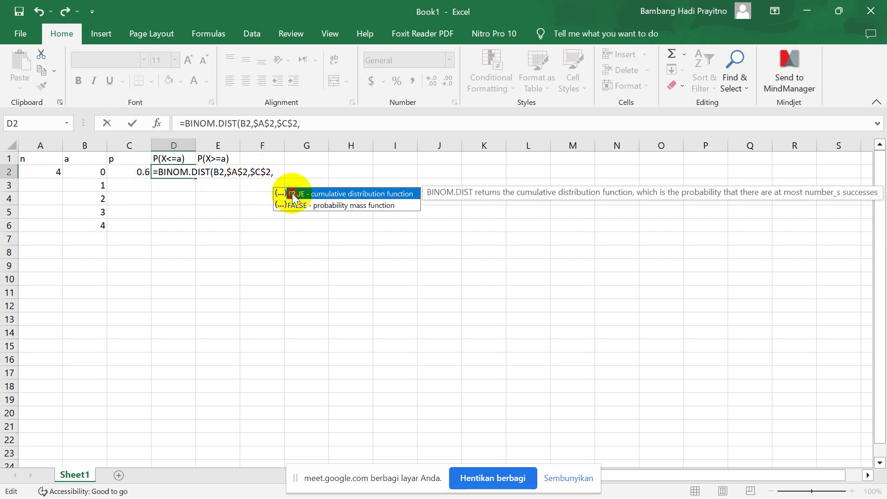
{"action": "double_click", "coordinate": [293, 194]}
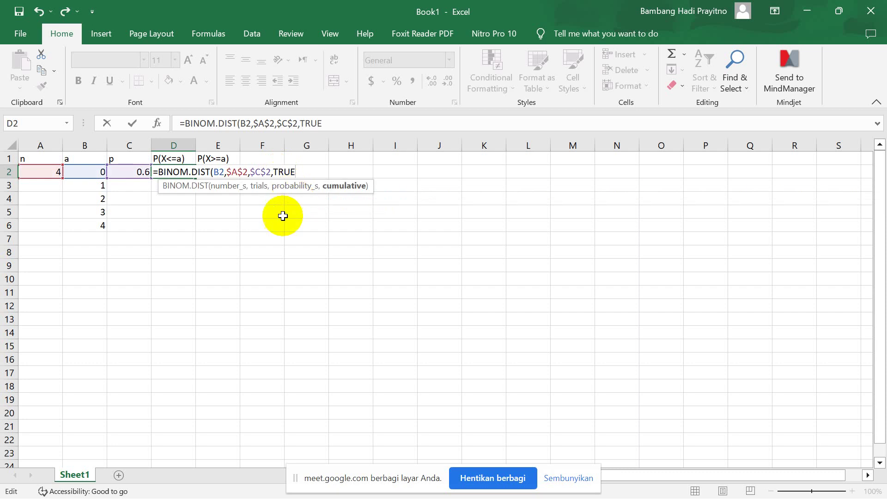
{"action": "key", "text": "Return"}
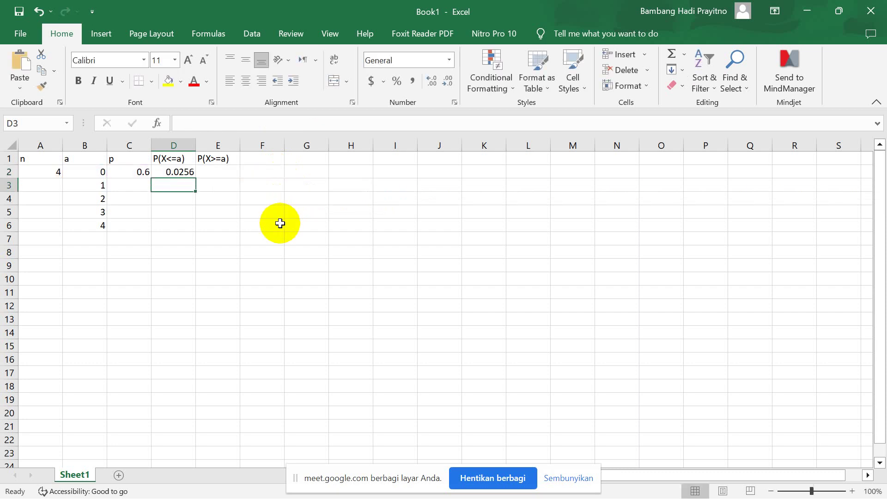
- Enter the column headers X and Y in cells H1 and I1
{"action": "left_click", "coordinate": [221, 175]}
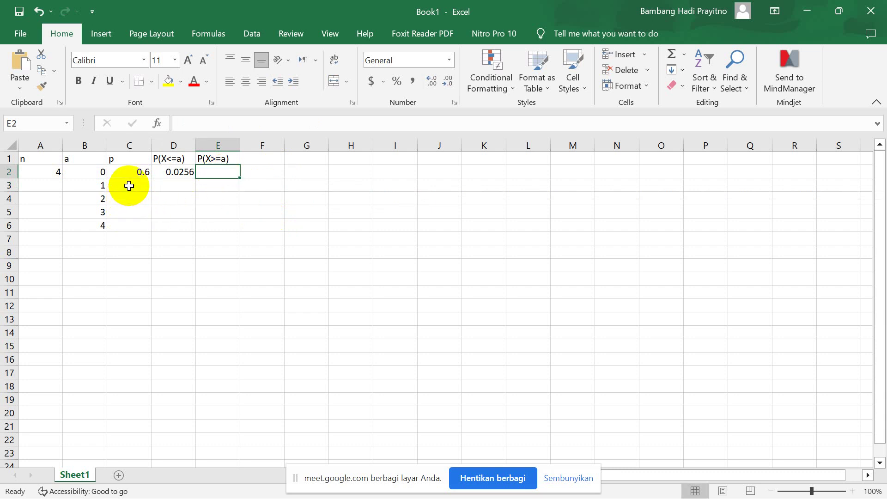
{"action": "left_click", "coordinate": [340, 163]}
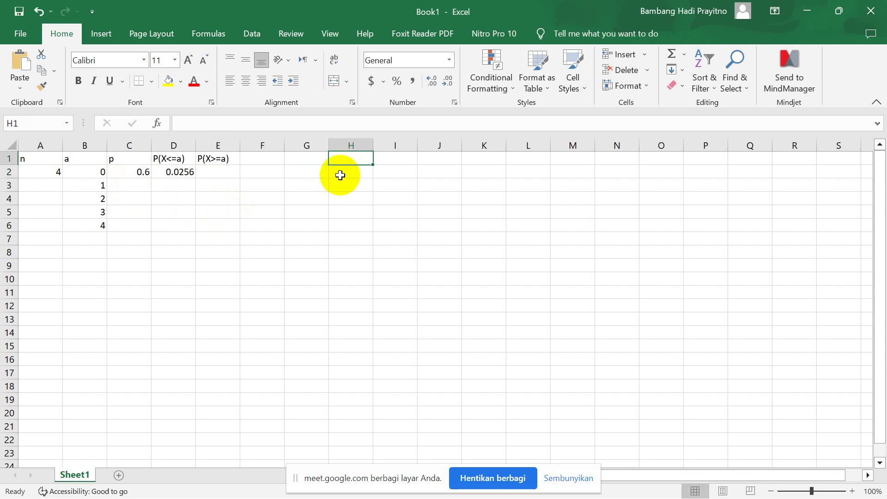
{"action": "type", "text": "X"}
{"action": "key", "text": "Tab"}
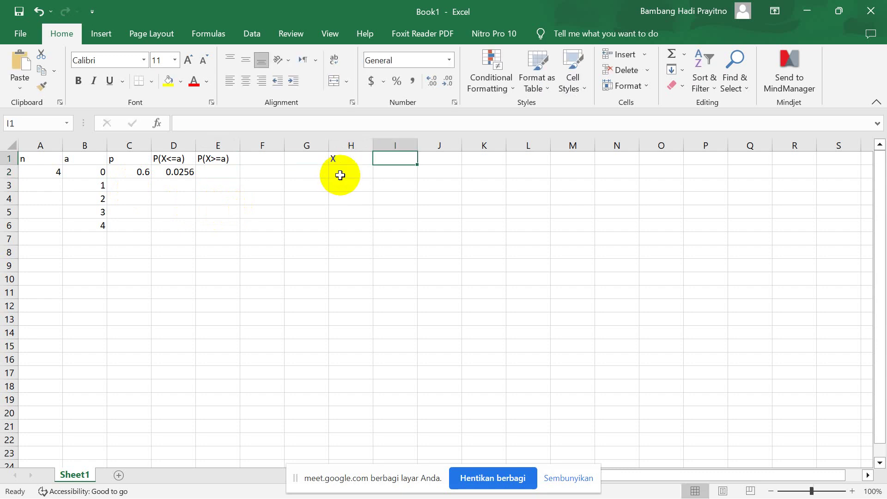
{"action": "type", "text": "Y"}
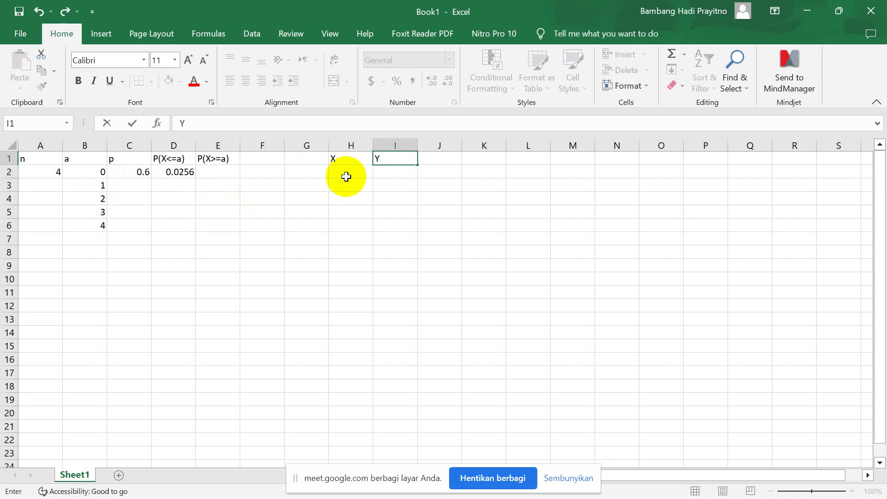
- Enter the first X and Y pairs: 0 and 4 in row 2, 1 and 3 in row 3
{"action": "left_click", "coordinate": [347, 176]}
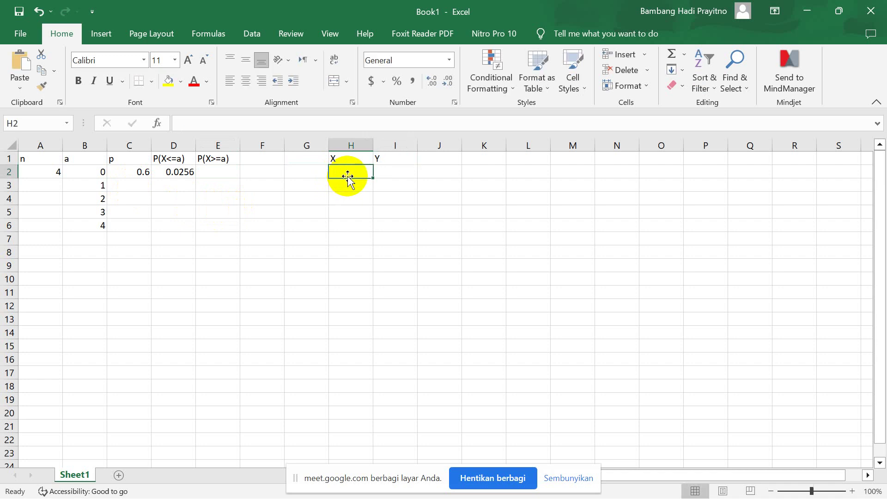
{"action": "type", "text": "0"}
{"action": "key", "text": "Tab"}
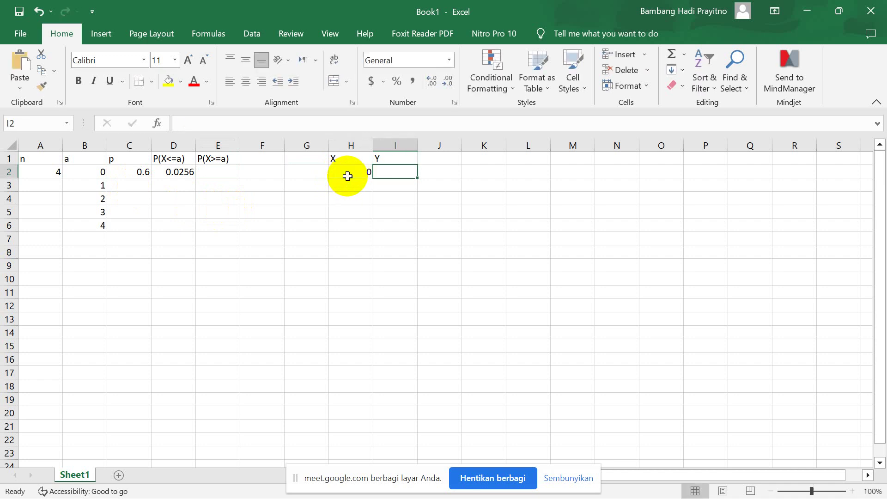
{"action": "type", "text": "4"}
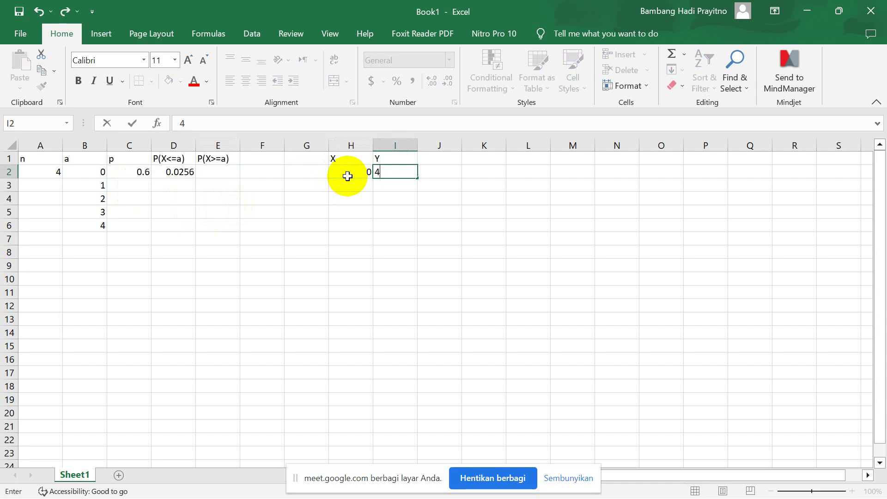
{"action": "left_click", "coordinate": [348, 181]}
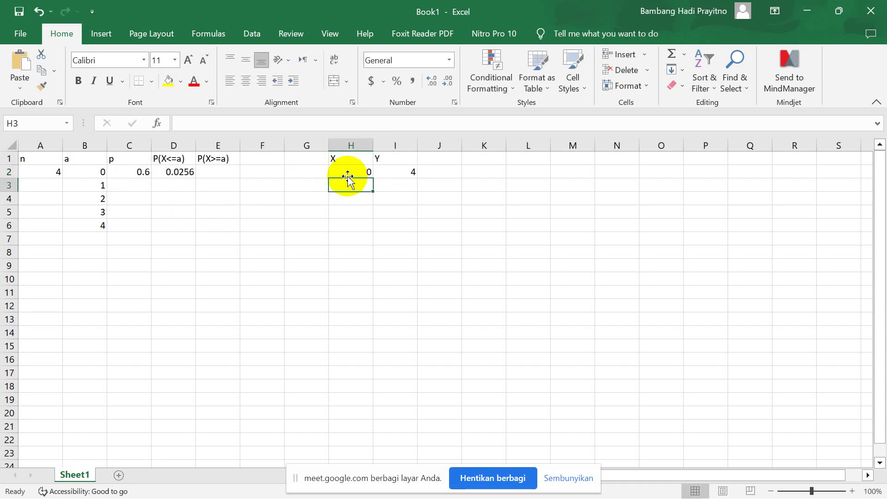
{"action": "type", "text": "1"}
{"action": "key", "text": "Tab"}
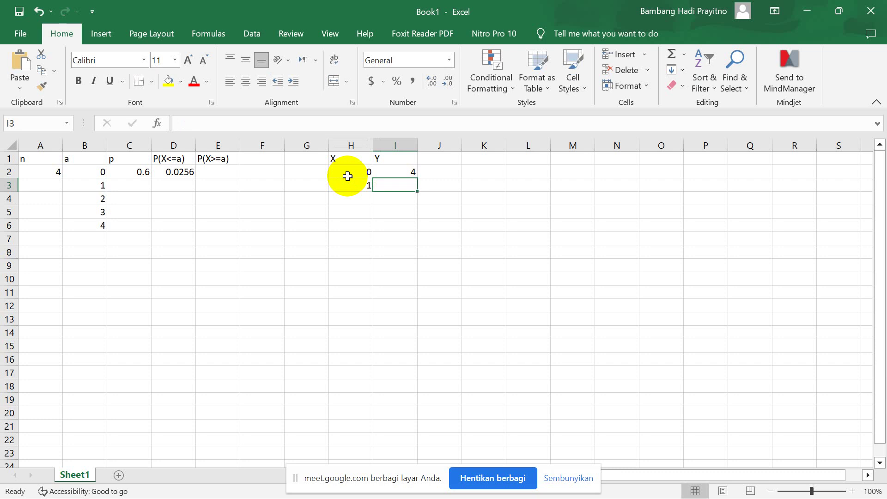
{"action": "type", "text": "3"}
{"action": "key", "text": "Return"}
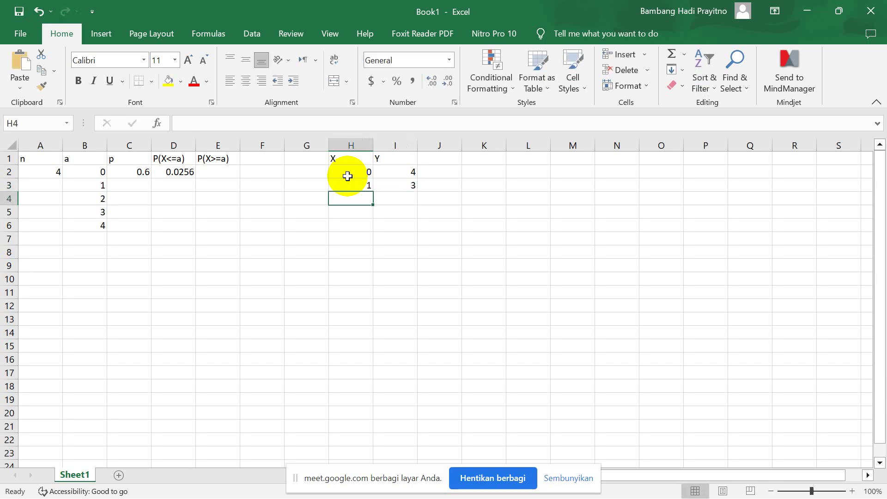
- Enter the remaining X and Y pairs in rows 4 to 6: 2 and 2, 3 and 1, 4 and 0
{"action": "type", "text": "2"}
{"action": "key", "text": "Tab"}
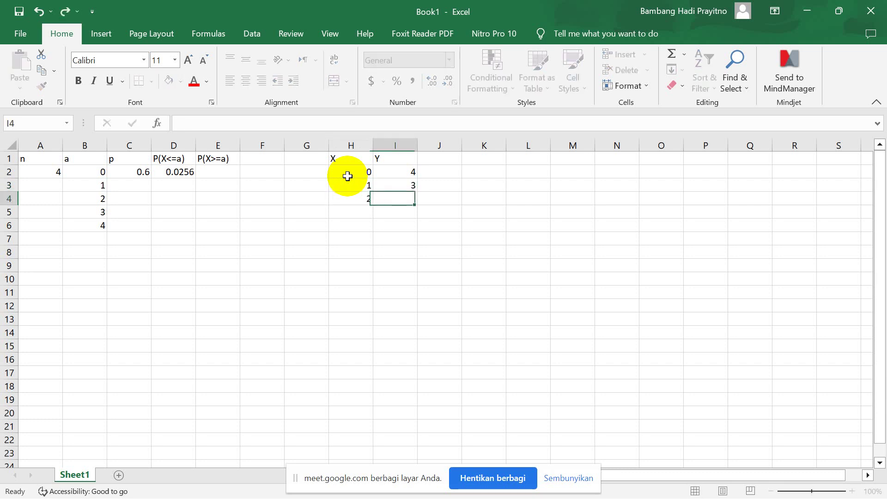
{"action": "type", "text": "2"}
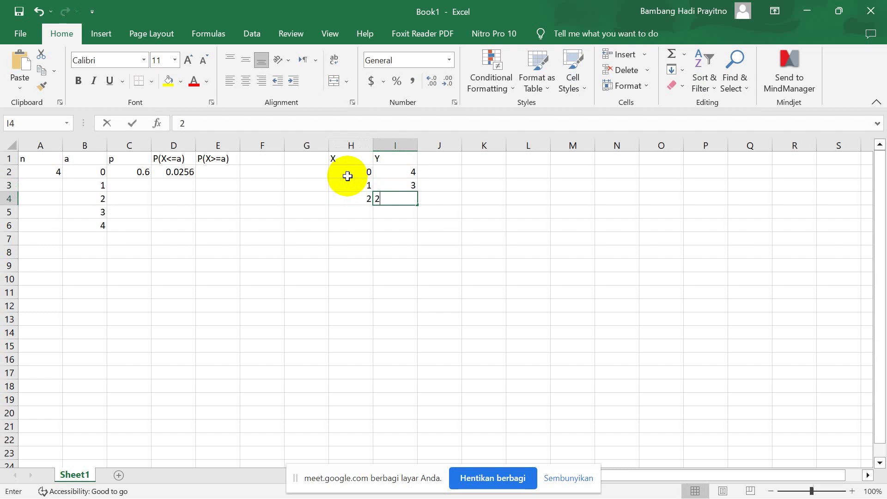
{"action": "key", "text": "Return"}
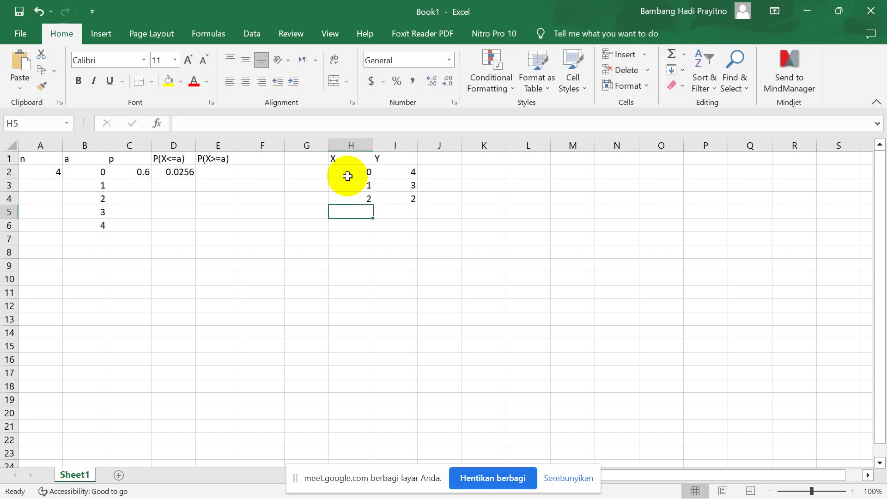
{"action": "type", "text": "3"}
{"action": "key", "text": "Tab"}
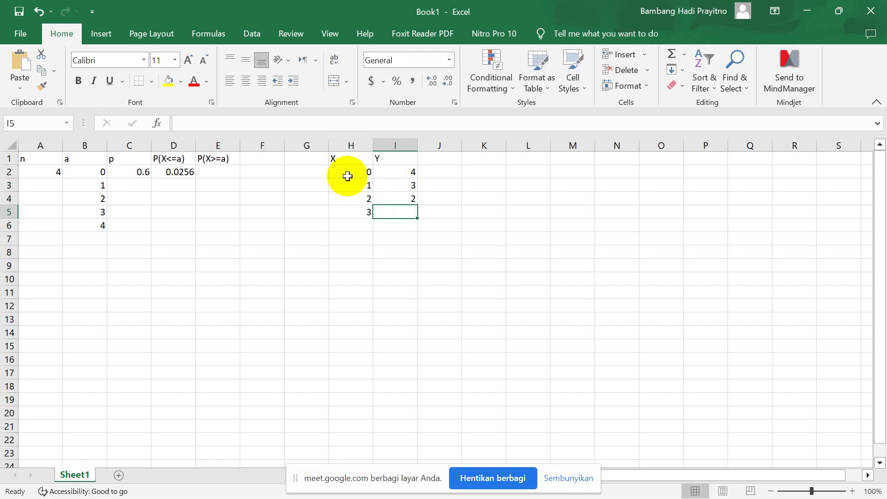
{"action": "type", "text": "1"}
{"action": "key", "text": "Return"}
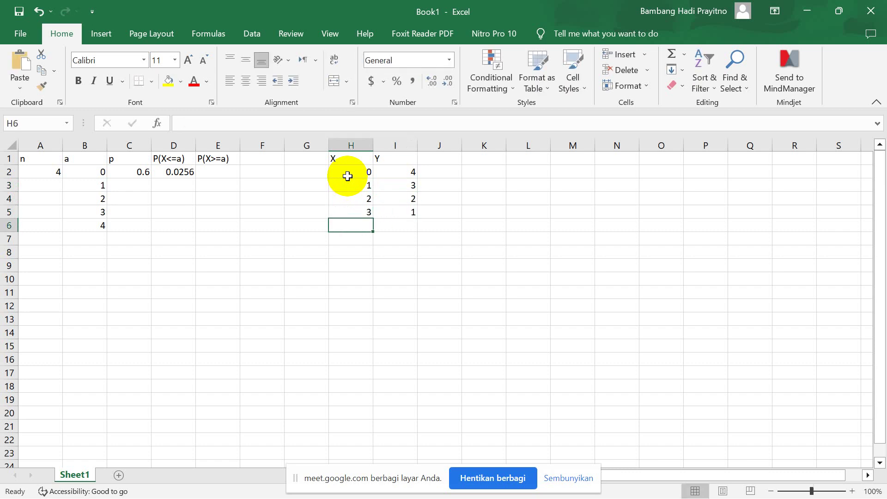
{"action": "type", "text": "4"}
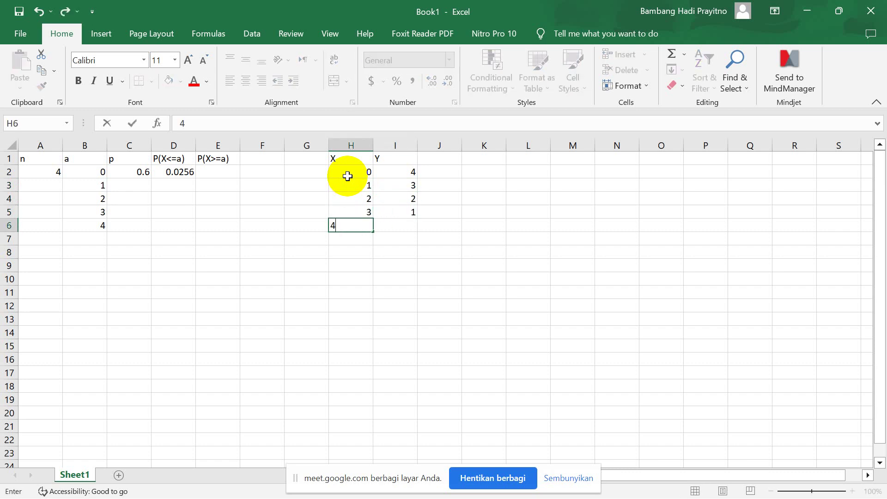
{"action": "key", "text": "Tab"}
{"action": "type", "text": "0"}
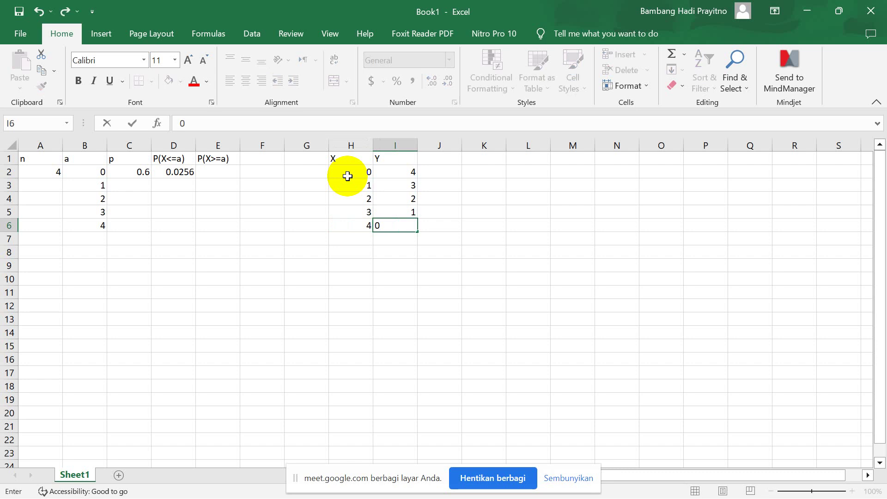
{"action": "key", "text": "Return"}
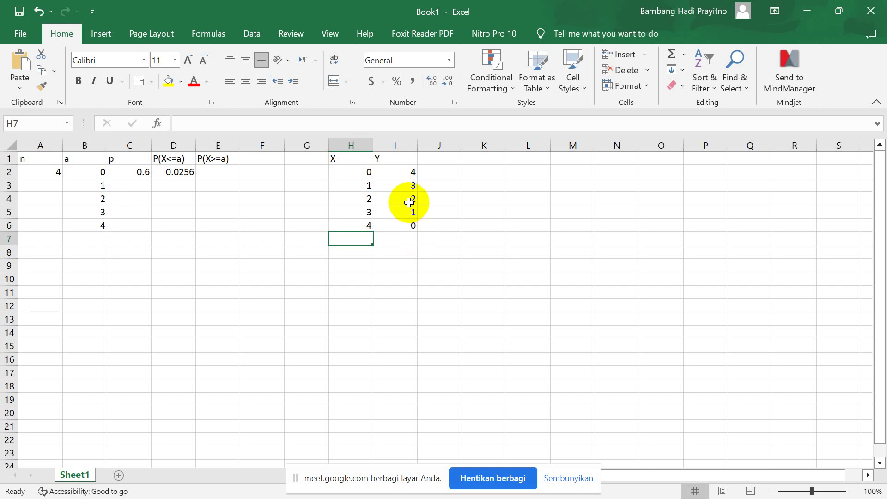
- Start a BINOM.DIST formula in E2 with B2 as the number of successes
{"action": "left_click", "coordinate": [227, 175]}
{"action": "type", "text": "="}
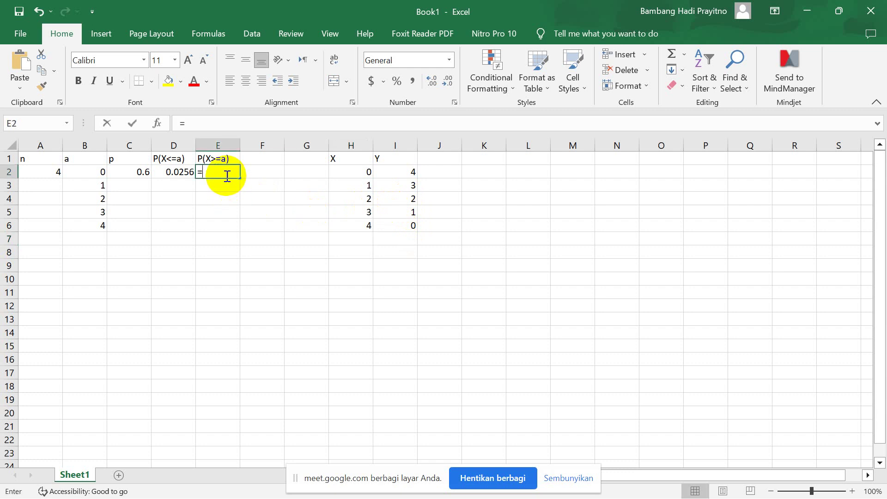
{"action": "type", "text": "co"}
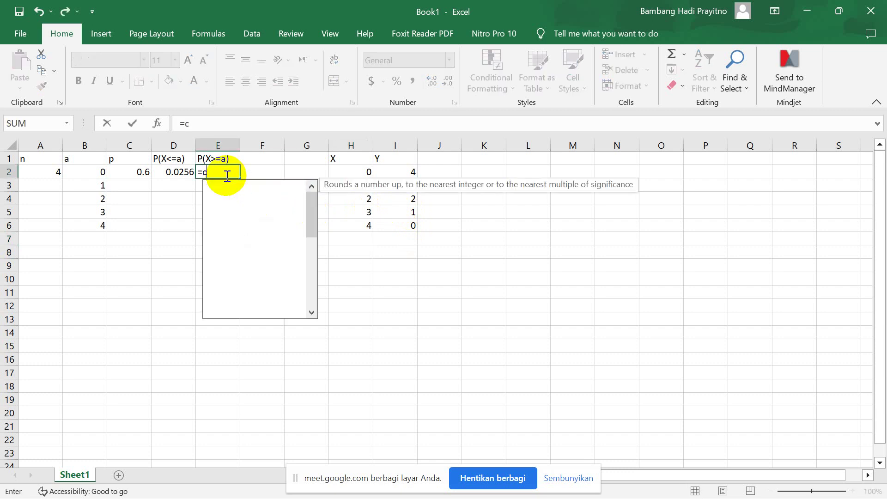
{"action": "key", "text": "BackSpace"}
{"action": "key", "text": "BackSpace"}
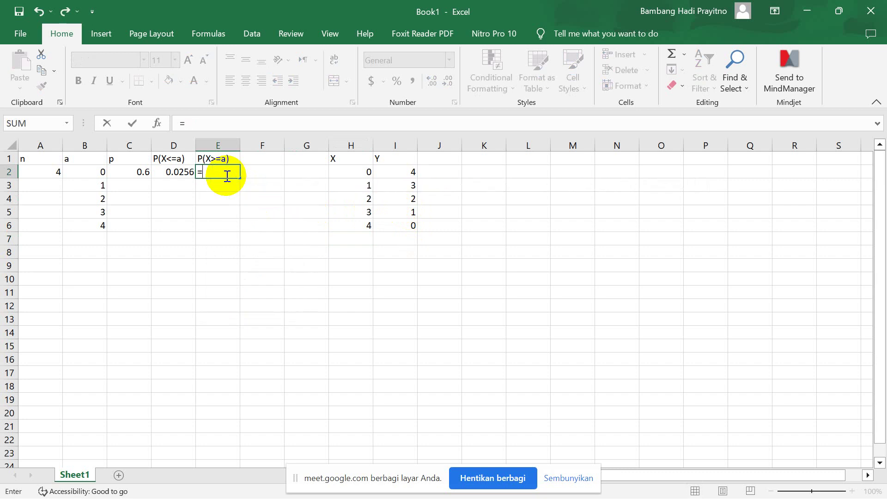
{"action": "type", "text": "bi"}
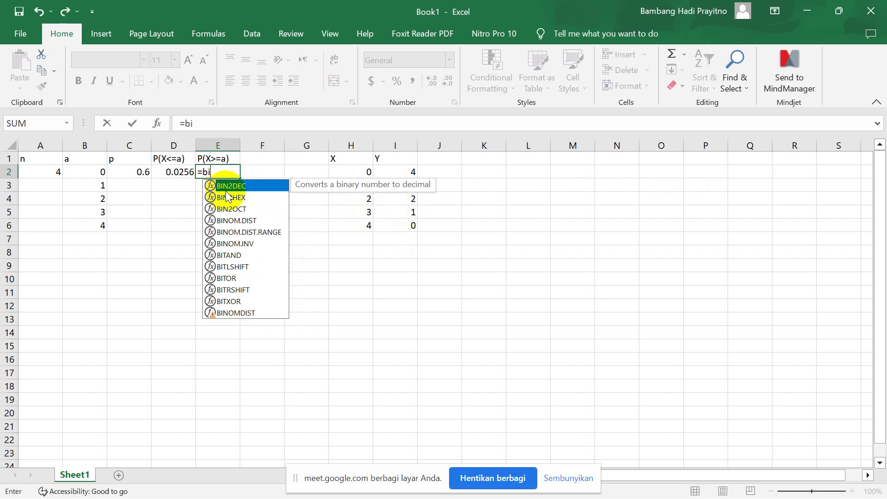
{"action": "double_click", "coordinate": [226, 221]}
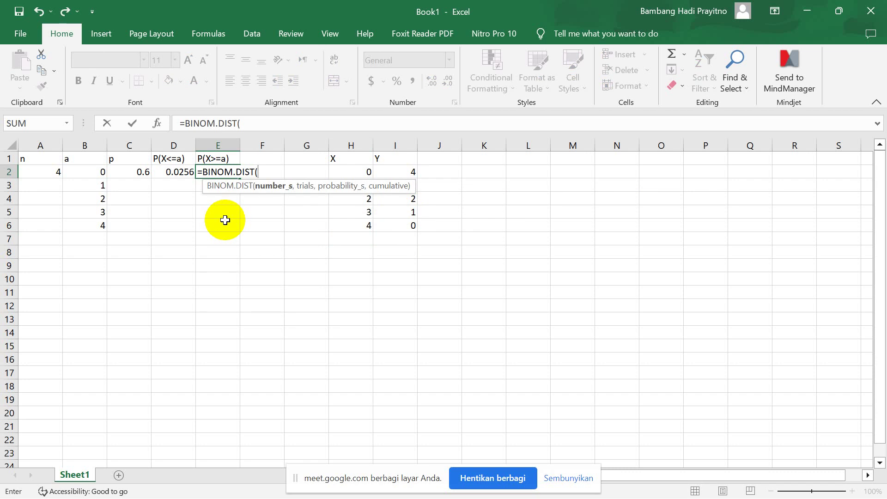
{"action": "left_click", "coordinate": [85, 175]}
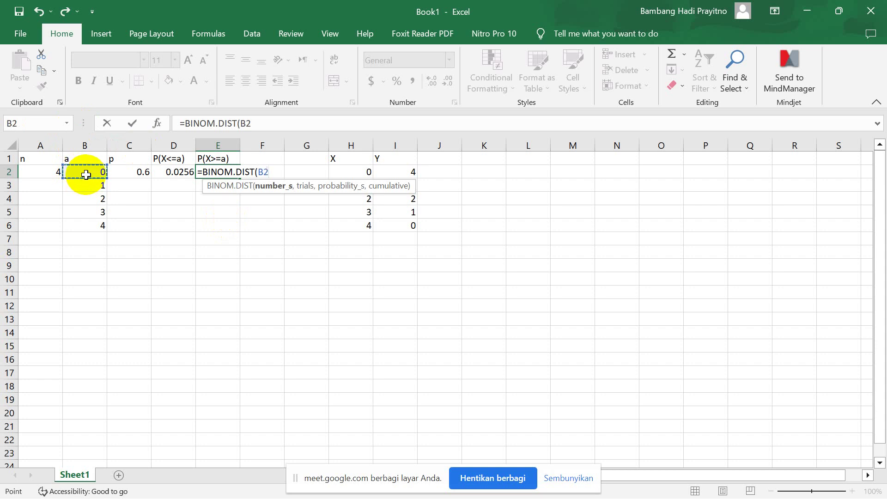
{"action": "type", "text": ","}
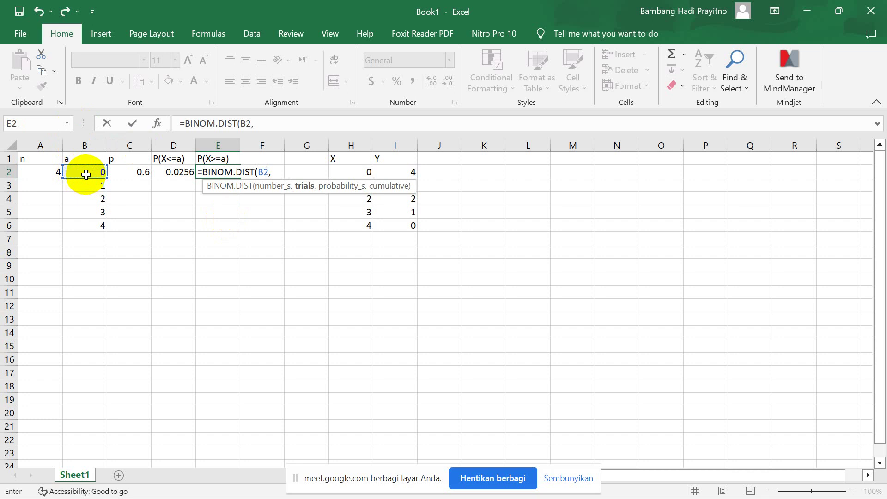
- Add the absolute reference $A$2 as the trials argument of the E2 formula
{"action": "left_click", "coordinate": [56, 172]}
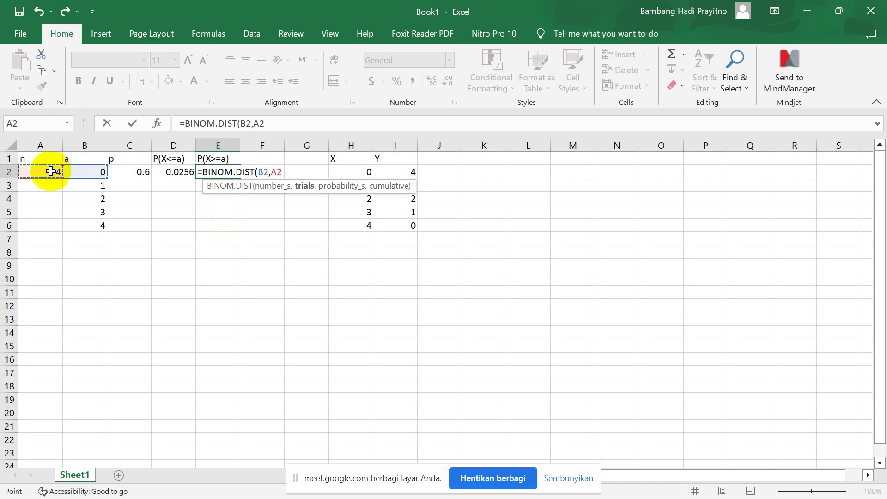
{"action": "left_click", "coordinate": [271, 174]}
{"action": "left_click_drag", "start_coordinate": [271, 174], "coordinate": [284, 174]}
{"action": "key", "text": "F4"}
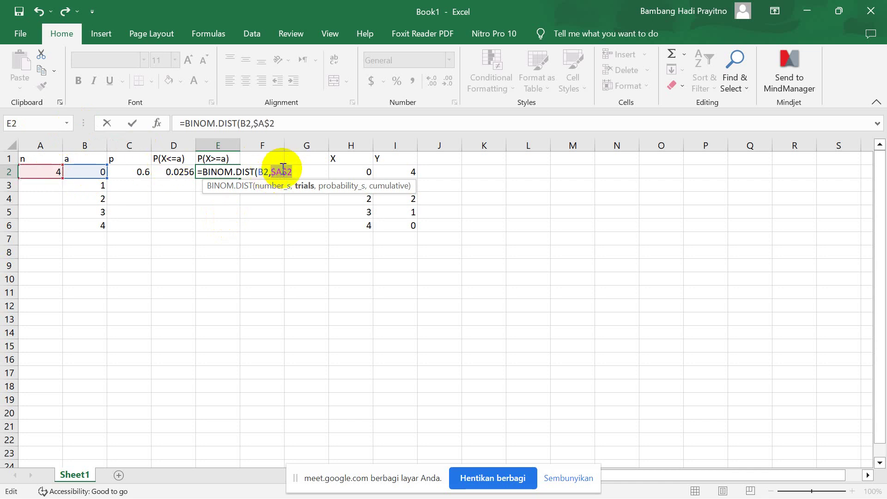
{"action": "left_click", "coordinate": [297, 173]}
{"action": "type", "text": ","}
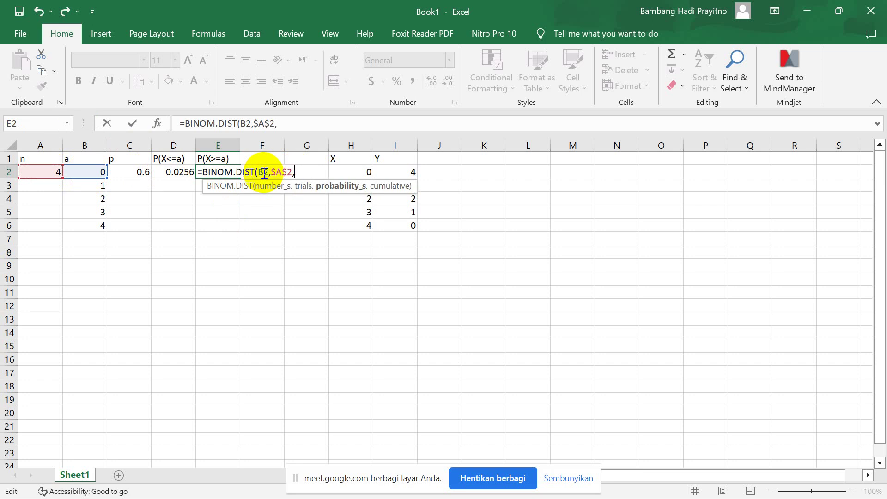
- Set the probability argument of the E2 formula to 1-$C$2, with an absolute reference to C2
{"action": "left_click", "coordinate": [132, 172]}
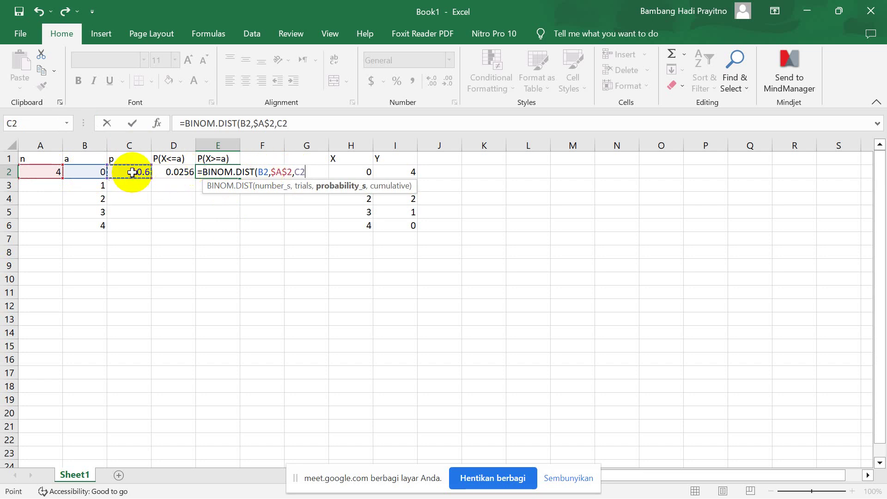
{"action": "left_click", "coordinate": [293, 173]}
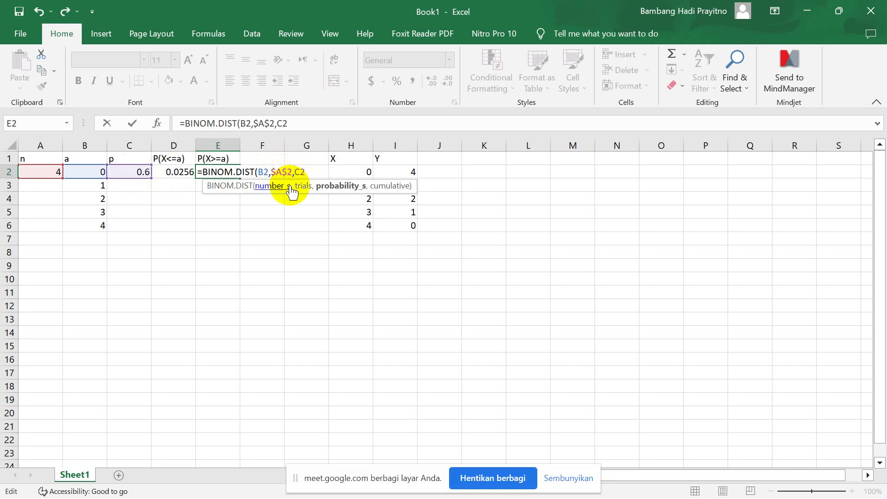
{"action": "type", "text": "1-$C$"}
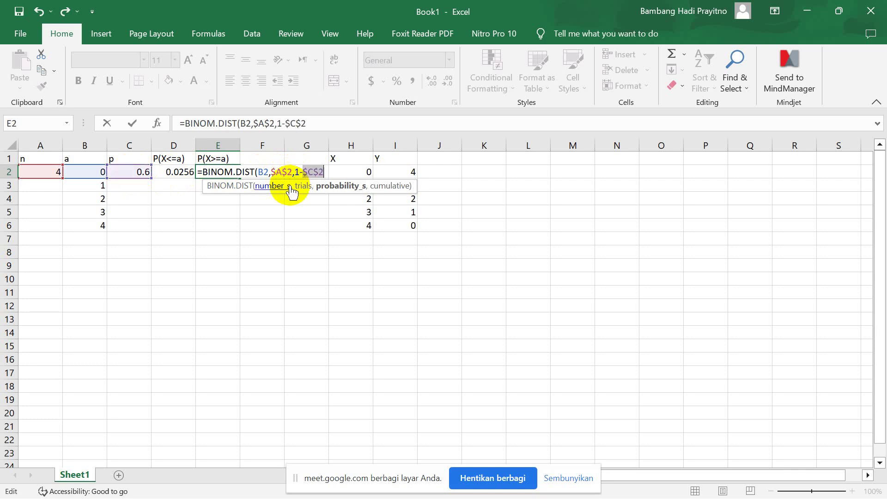
{"action": "left_click_drag", "start_coordinate": [303, 172], "coordinate": [323, 172]}
{"action": "key", "text": "F4"}
{"action": "left_click", "coordinate": [328, 172]}
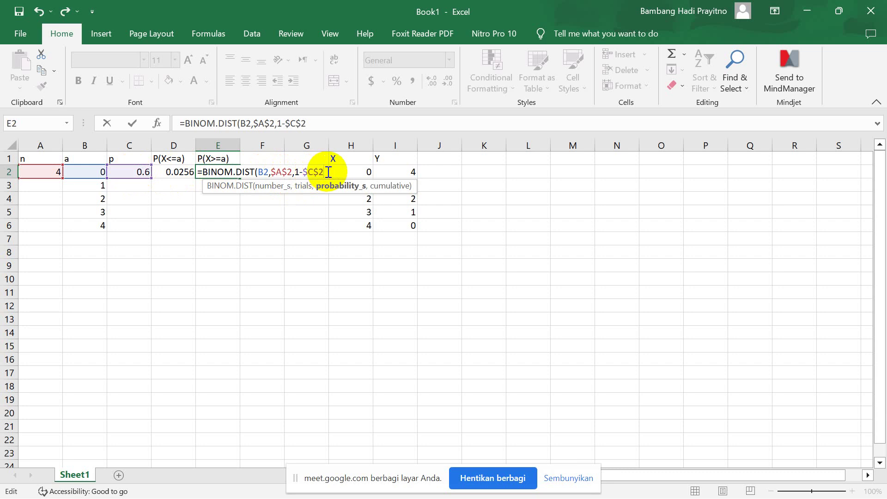
- Complete the E2 formula with TRUE for the cumulative distribution function
{"action": "type", "text": ","}
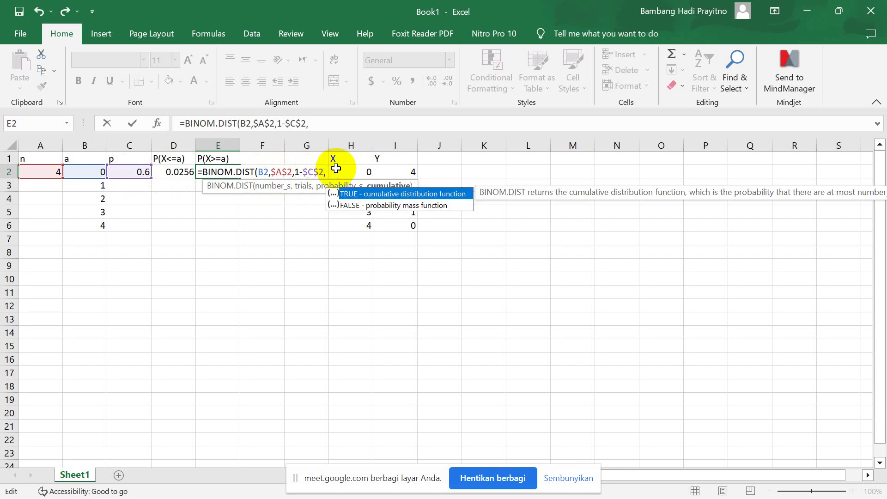
{"action": "left_click", "coordinate": [353, 198]}
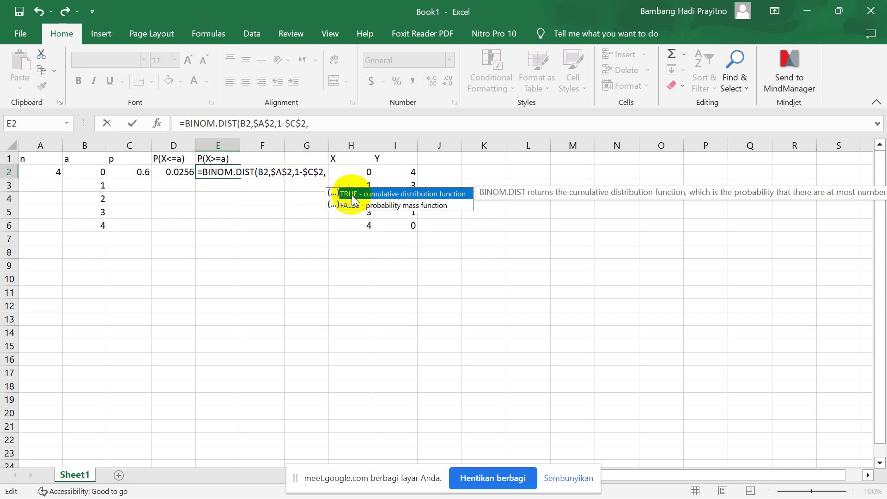
{"action": "double_click", "coordinate": [353, 198]}
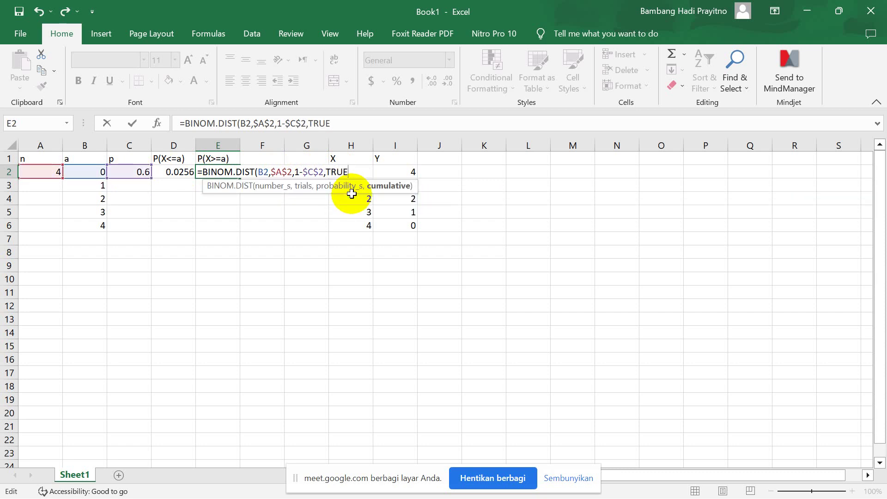
{"action": "type", "text": ")"}
{"action": "key", "text": "Return"}
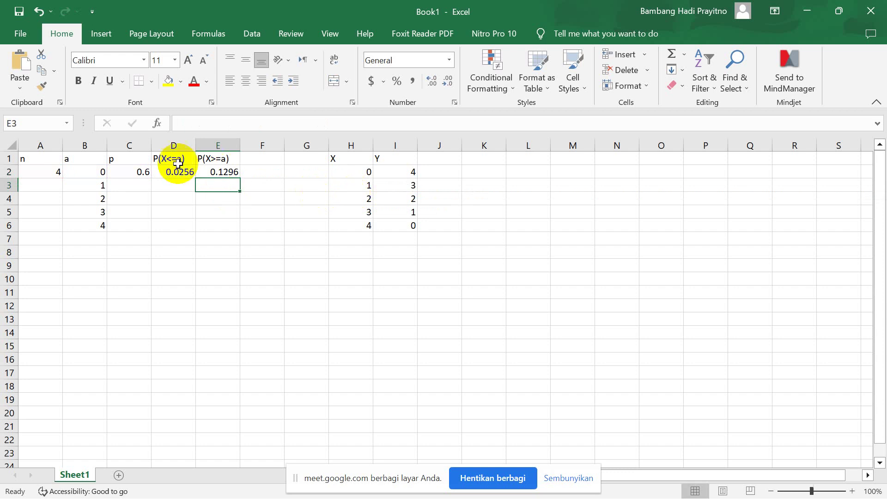
- Fill the D2 and E2 formulas down through row 6, and select E4 to check its formula
{"action": "left_click_drag", "start_coordinate": [175, 171], "coordinate": [223, 173]}
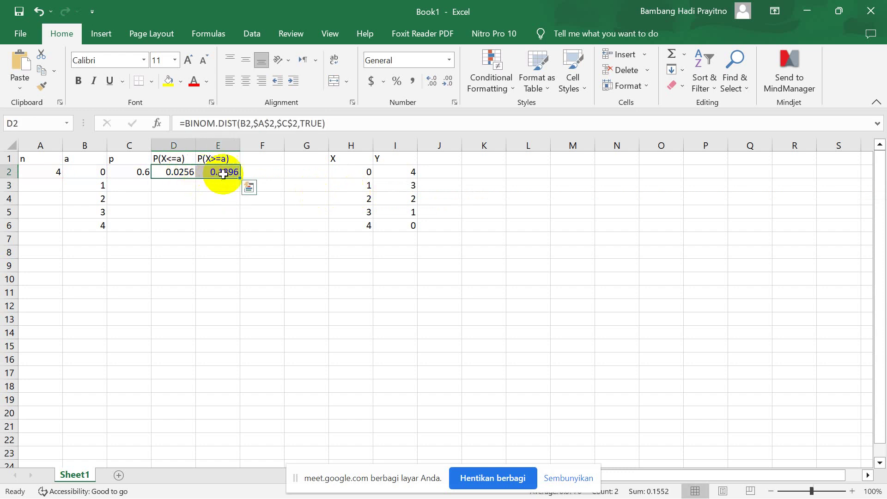
{"action": "double_click", "coordinate": [240, 178]}
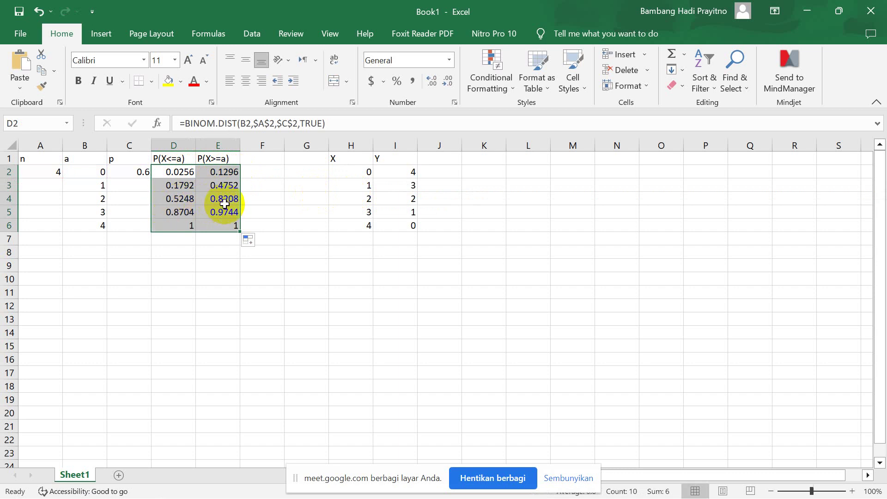
{"action": "left_click", "coordinate": [221, 200]}
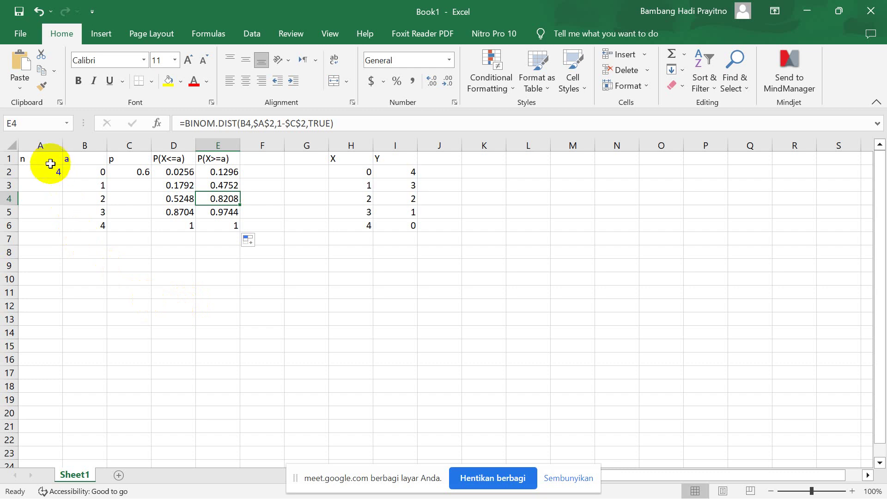
- Zoom the worksheet to the range A1:I6 so both tables fill the view
{"action": "left_click_drag", "start_coordinate": [47, 161], "coordinate": [400, 219]}
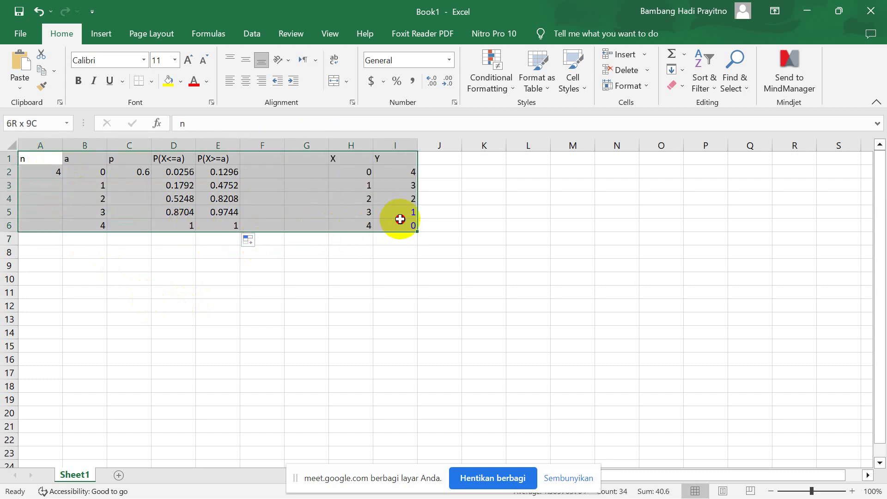
{"action": "left_click", "coordinate": [329, 35]}
{"action": "left_click", "coordinate": [348, 70]}
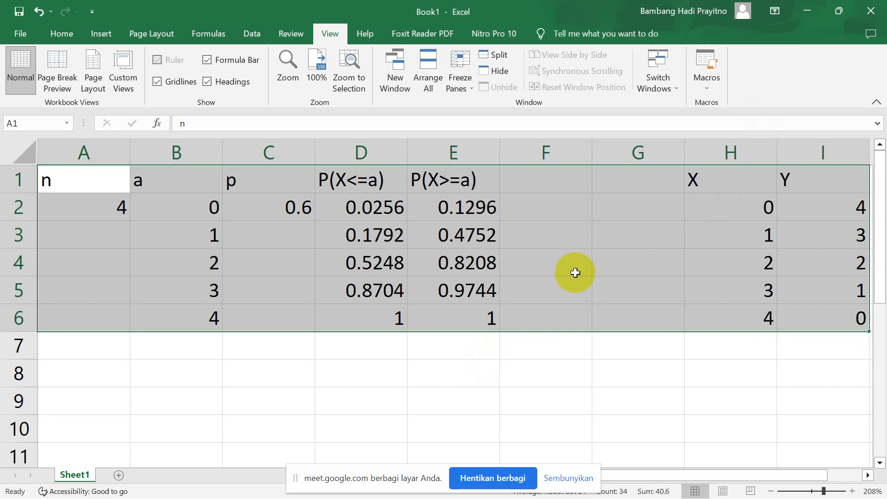
- Switch to the Note1 document in Windows Journal and go to a blank second page after the worked solution
{"action": "key", "text": "super"}
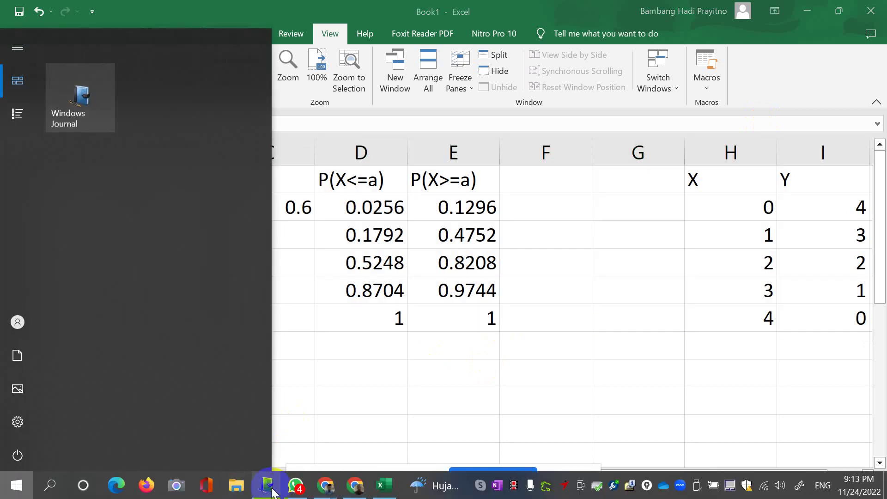
{"action": "left_click", "coordinate": [267, 485]}
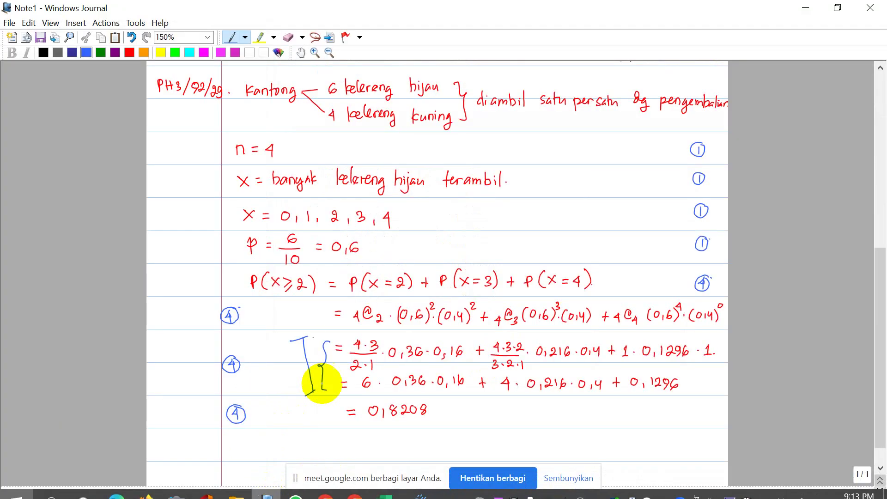
{"action": "scroll", "coordinate": [698, 203], "scroll_direction": "down", "scroll_amount": 1}
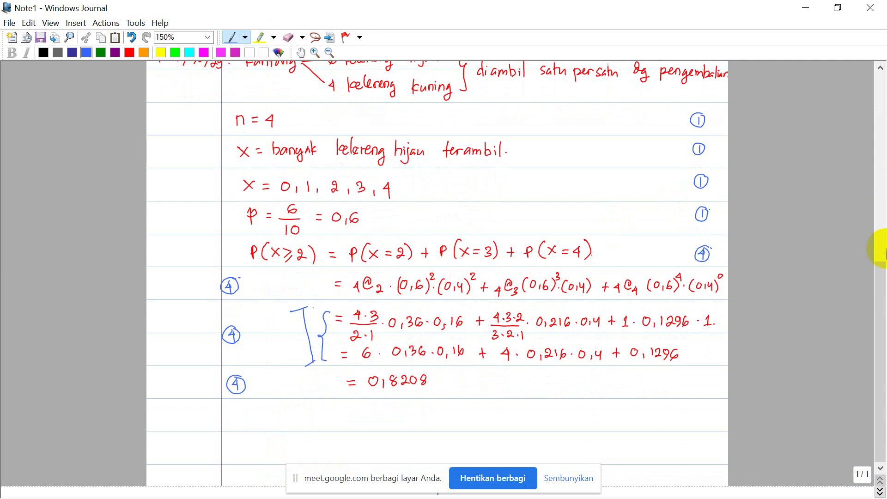
{"action": "left_click", "coordinate": [879, 492]}
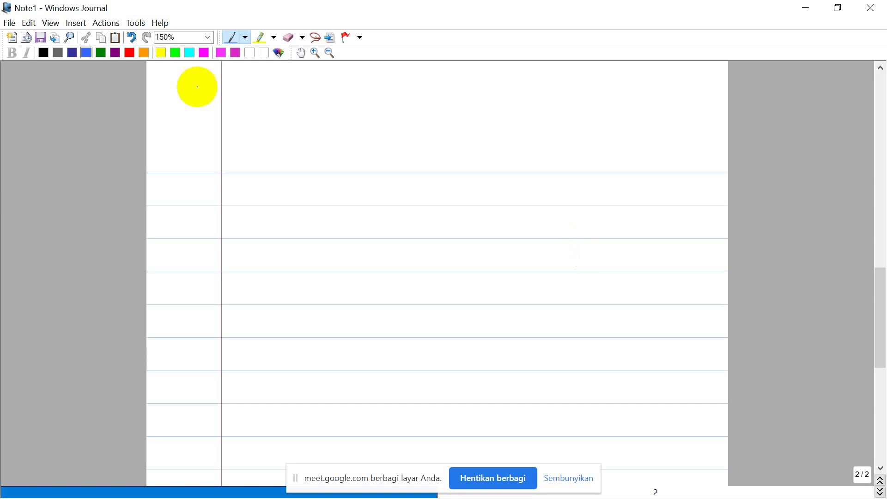
- Set the pen colour to black and handwrite the problem label beginning "UK6/" in the margin of the first ruled line
{"action": "left_click", "coordinate": [42, 53]}
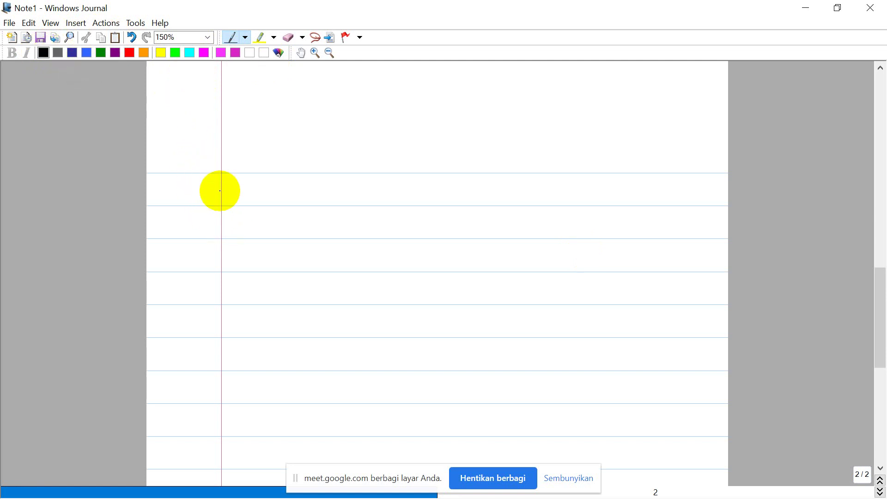
{"action": "left_click_drag", "start_coordinate": [158, 185], "coordinate": [194, 201]}
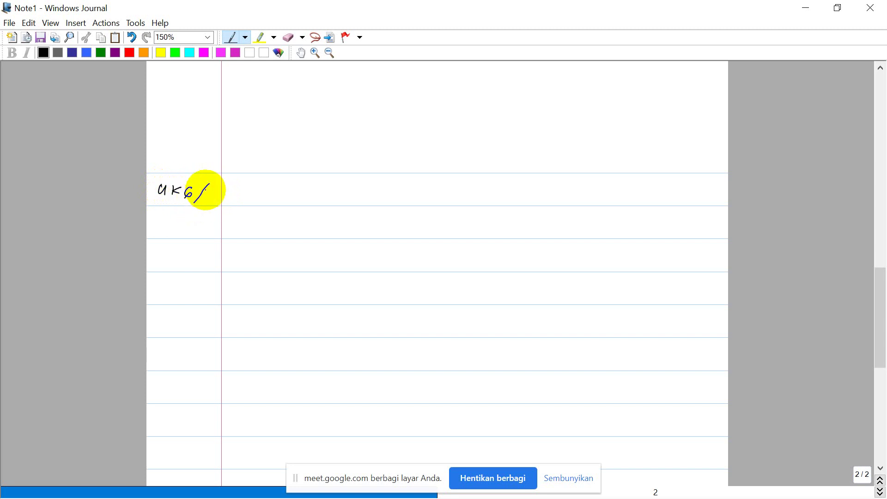